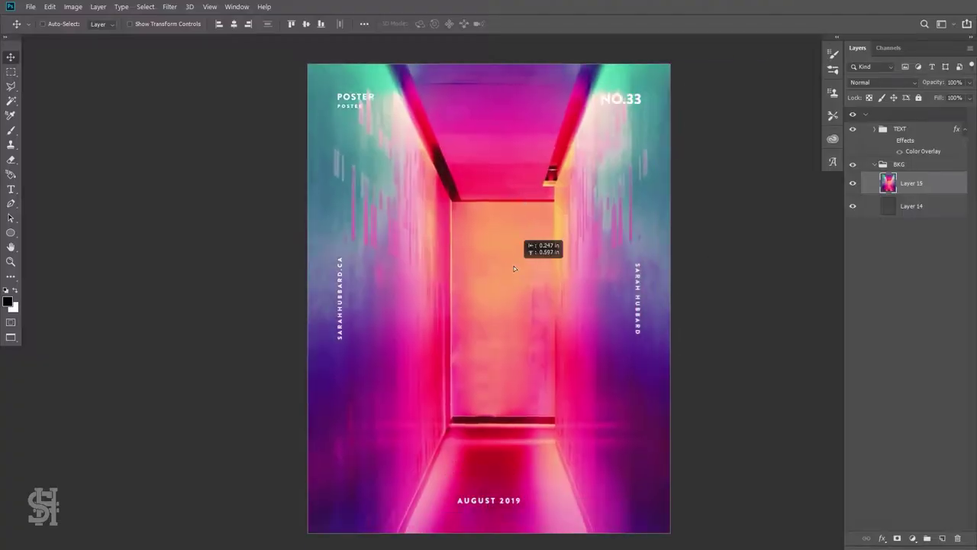
- Place the pink corridor photo on the poster and scale it up
{"action": "left_click_drag", "start_coordinate": [524, 252], "coordinate": [532, 256]}
{"action": "key", "text": "ctrl+minus"}
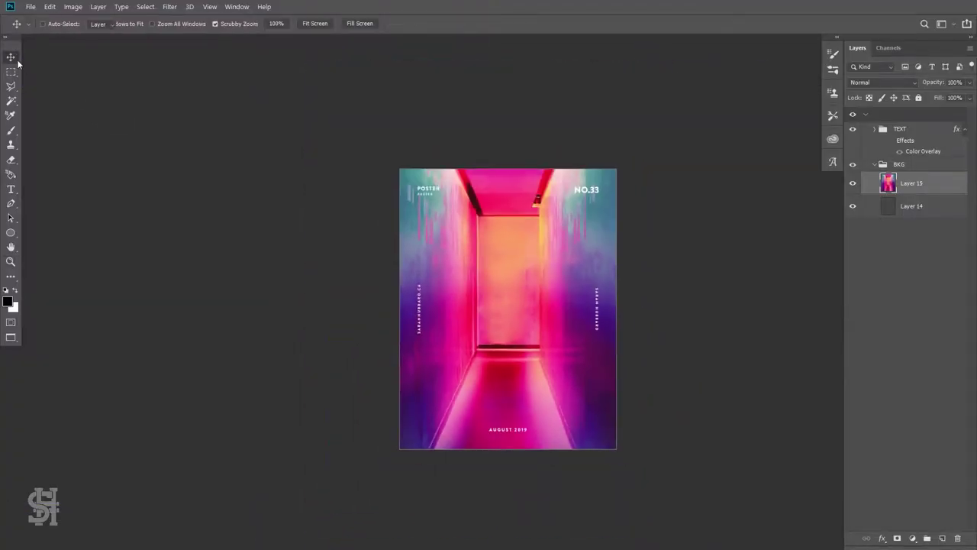
{"action": "left_click_drag", "start_coordinate": [583, 472], "coordinate": [690, 515]}
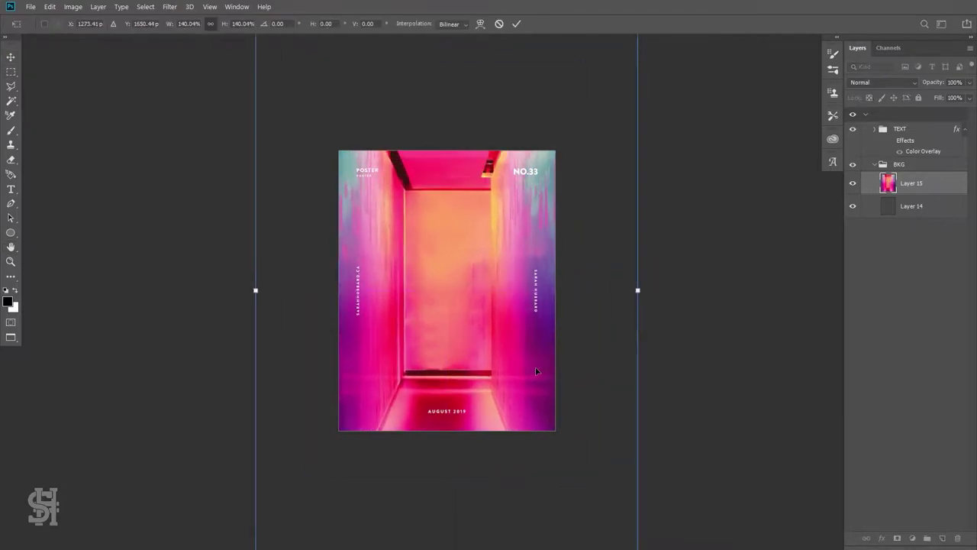
{"action": "key", "text": "Return"}
{"action": "left_click", "coordinate": [13, 59]}
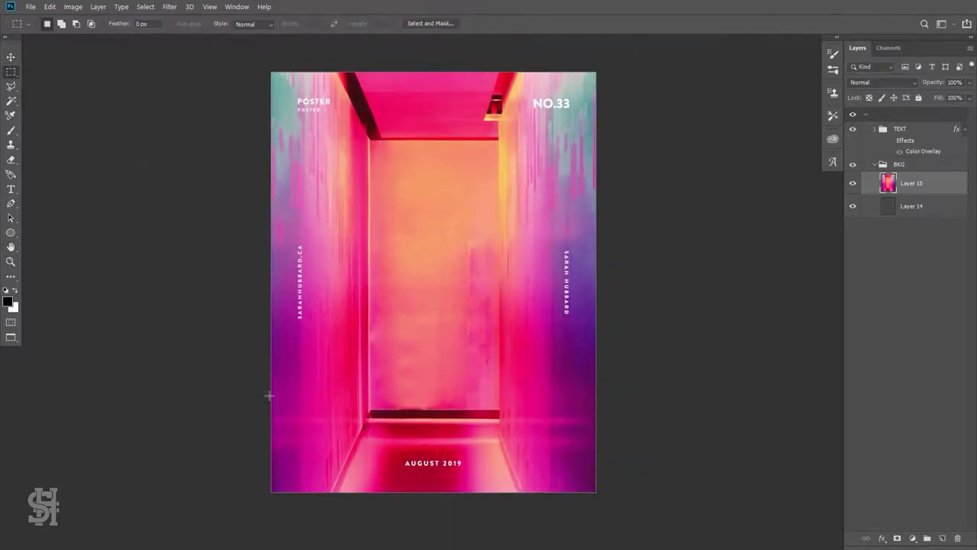
- Stretch a thin horizontal strip of the corridor photo up to the poster top
{"action": "scroll", "coordinate": [270, 396], "scroll_direction": "up", "scroll_amount": 2}
{"action": "left_click_drag", "start_coordinate": [273, 175], "coordinate": [524, 200]}
{"action": "key", "text": "ctrl+t"}
{"action": "left_click_drag", "start_coordinate": [434, 180], "coordinate": [434, 110]}
{"action": "key", "text": "Return"}
{"action": "key", "text": "ctrl+d"}
- Stretch a strip of the corridor photo down to the poster bottom
{"action": "scroll", "coordinate": [683, 354], "scroll_direction": "down", "scroll_amount": 3}
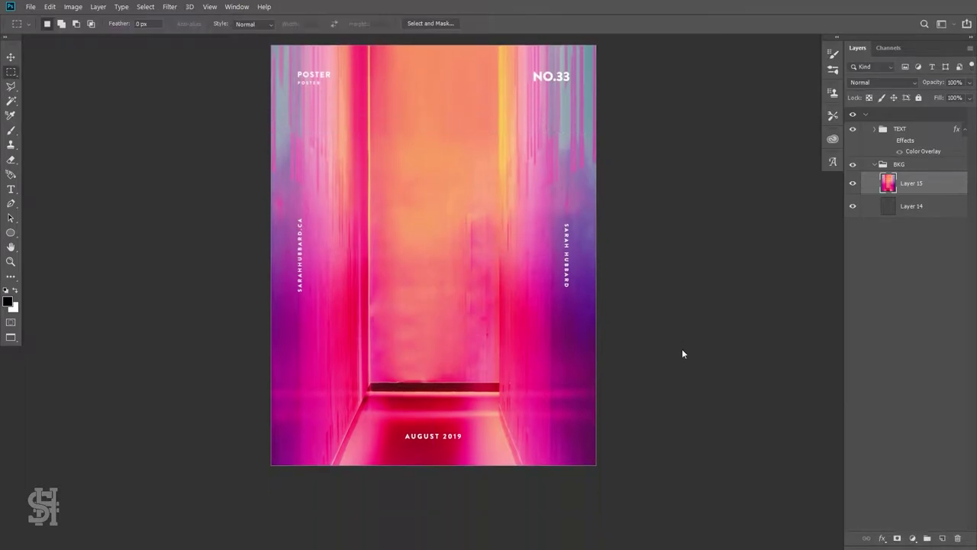
{"action": "left_click_drag", "start_coordinate": [433, 379], "coordinate": [433, 468]}
{"action": "key", "text": "Return"}
{"action": "key", "text": "ctrl+d"}
{"action": "scroll", "coordinate": [433, 275], "scroll_direction": "up", "scroll_amount": 2}
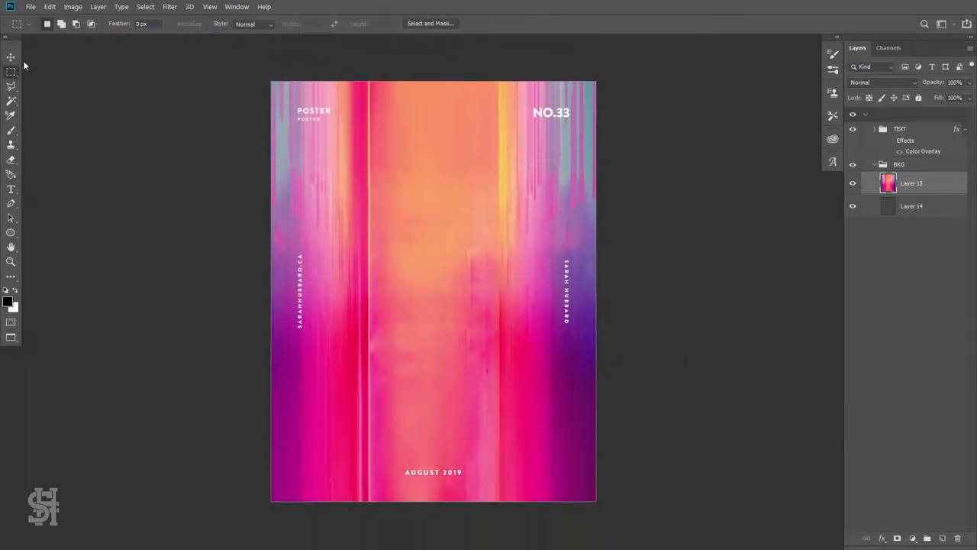
- Move the streaked corridor photo down and flip it vertically
{"action": "left_click", "coordinate": [10, 57]}
{"action": "left_click_drag", "start_coordinate": [513, 374], "coordinate": [518, 389]}
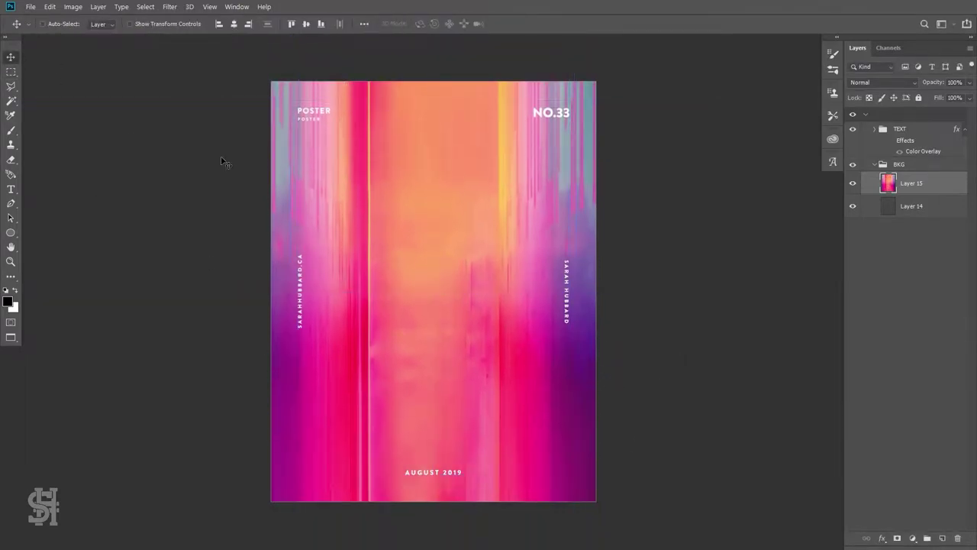
{"action": "left_click", "coordinate": [49, 6]}
{"action": "left_click", "coordinate": [221, 374]}
- Reposition the flipped background, then scale the diver photo to about 83% and move it down
{"action": "left_click_drag", "start_coordinate": [536, 382], "coordinate": [521, 367]}
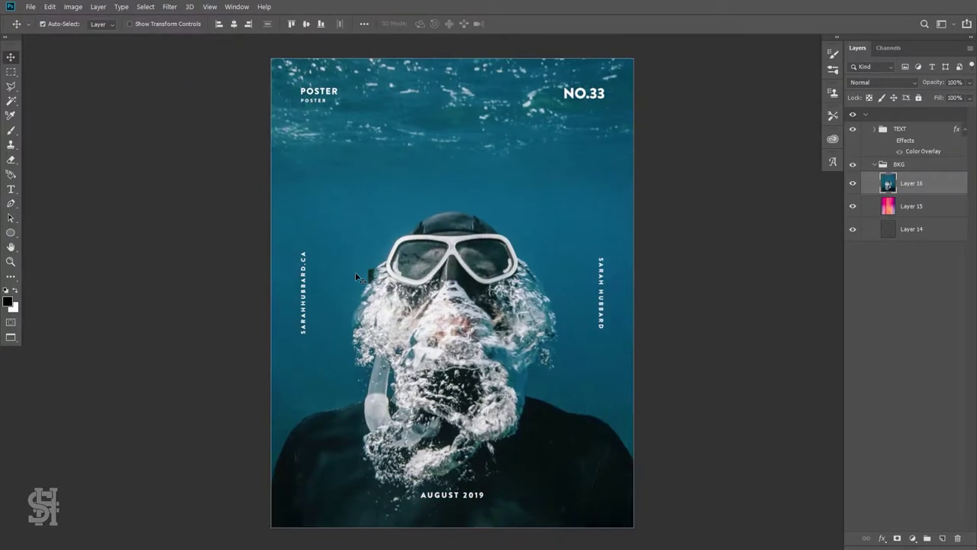
{"action": "left_click_drag", "start_coordinate": [55, 443], "coordinate": [83, 419]}
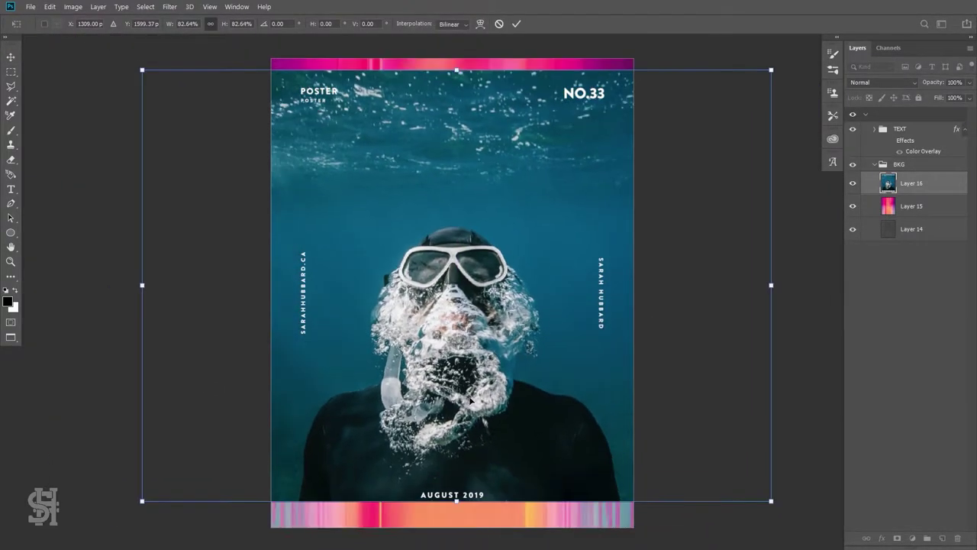
{"action": "mouse_move", "coordinate": [214, 384]}
{"action": "left_mouse_down"}
{"action": "mouse_move", "coordinate": [461, 434]}
{"action": "mouse_move", "coordinate": [558, 436]}
{"action": "left_mouse_up"}
{"action": "key", "text": "Return"}
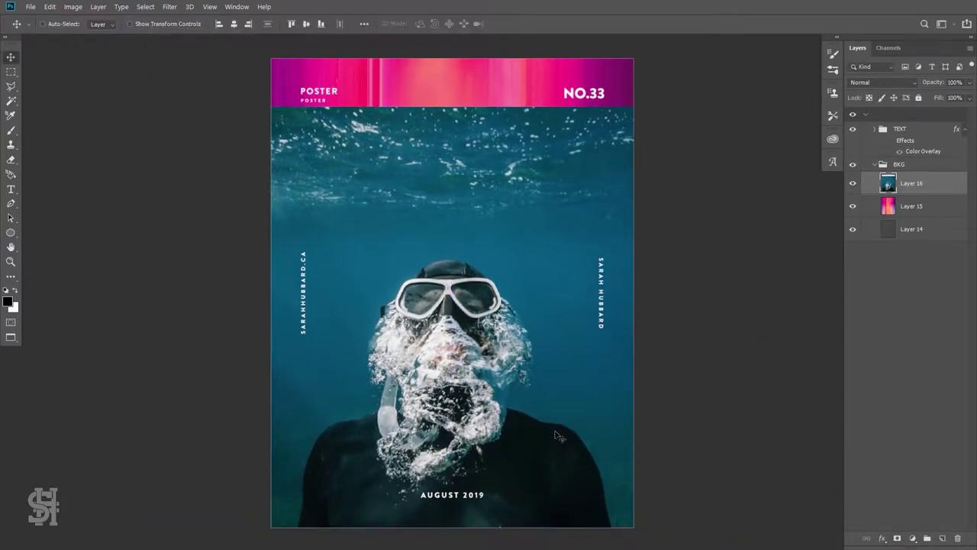
{"action": "left_click", "coordinate": [882, 81]}
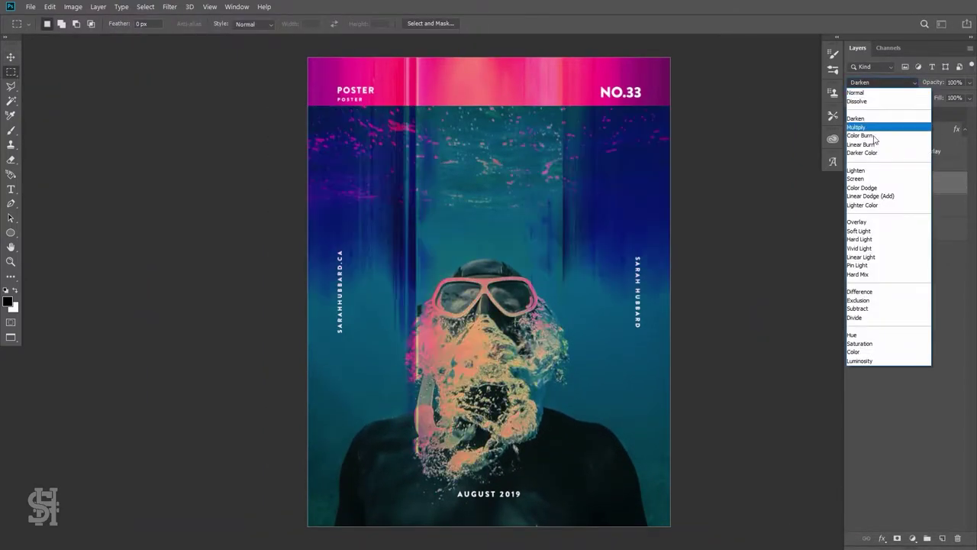
- Blend the diver layer in Overlay and Content-Aware Fill the top strip
{"action": "left_click", "coordinate": [857, 222]}
{"action": "left_click", "coordinate": [50, 6]}
{"action": "left_click", "coordinate": [68, 166]}
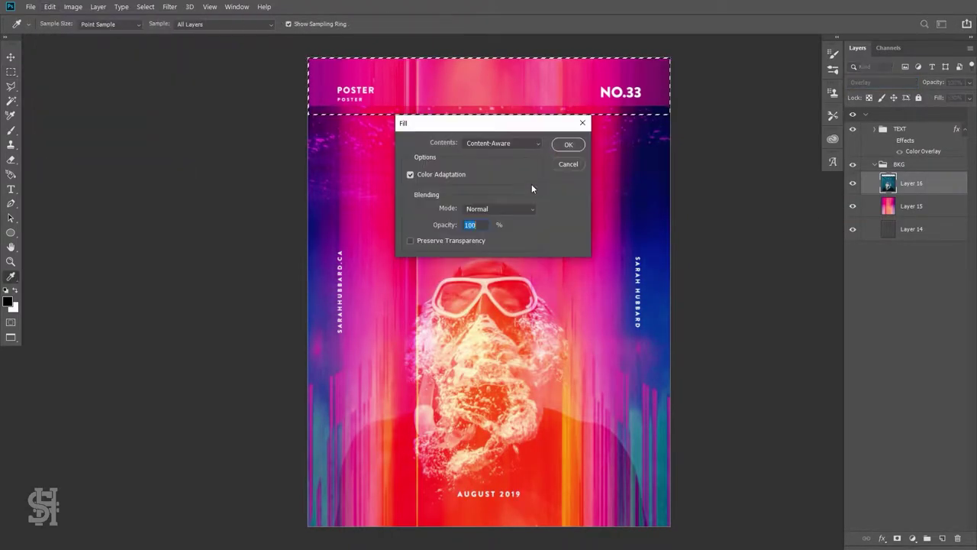
{"action": "left_click", "coordinate": [554, 145]}
{"action": "key", "text": "ctrl+d"}
- Return the diver layer to Normal and stretch a plain water band up over the surface
{"action": "left_click", "coordinate": [882, 82]}
{"action": "left_click", "coordinate": [863, 86]}
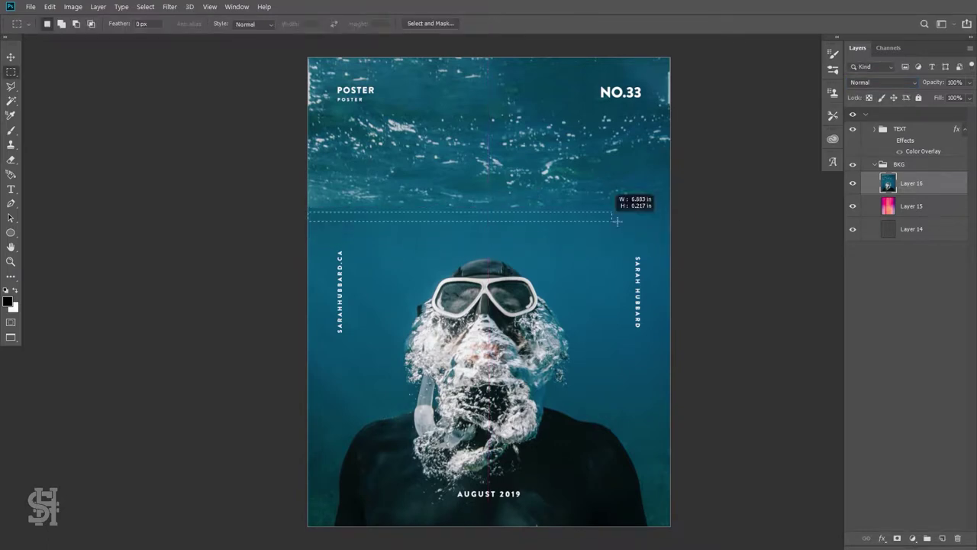
{"action": "left_click_drag", "start_coordinate": [617, 221], "coordinate": [671, 227]}
{"action": "key", "text": "ctrl+t"}
{"action": "left_click_drag", "start_coordinate": [488, 213], "coordinate": [492, 185]}
- Fill the poster's top strip and enlarge the Clone Stamp brush to 190
{"action": "left_click_drag", "start_coordinate": [306, 56], "coordinate": [671, 193]}
{"action": "left_click", "coordinate": [49, 6]}
{"action": "left_click", "coordinate": [573, 149]}
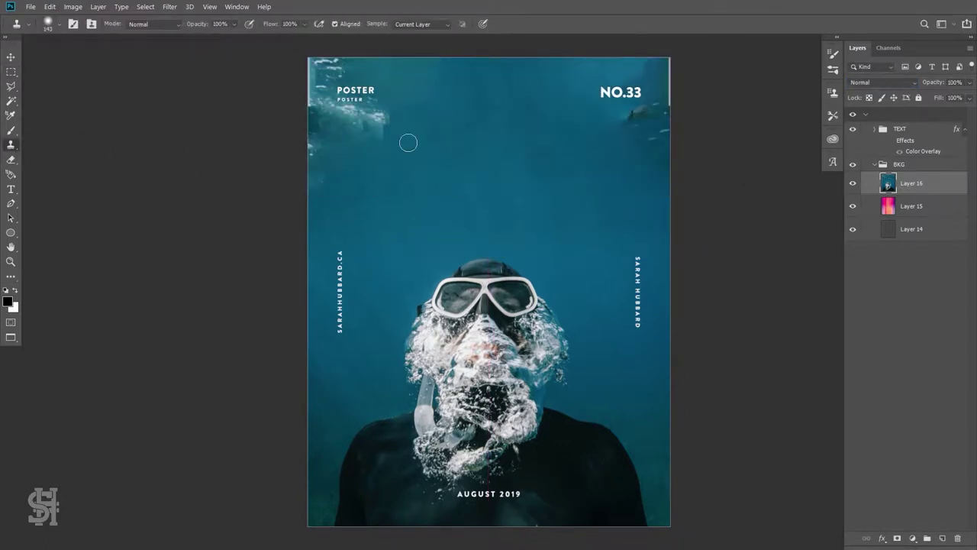
{"action": "left_click", "coordinate": [58, 31]}
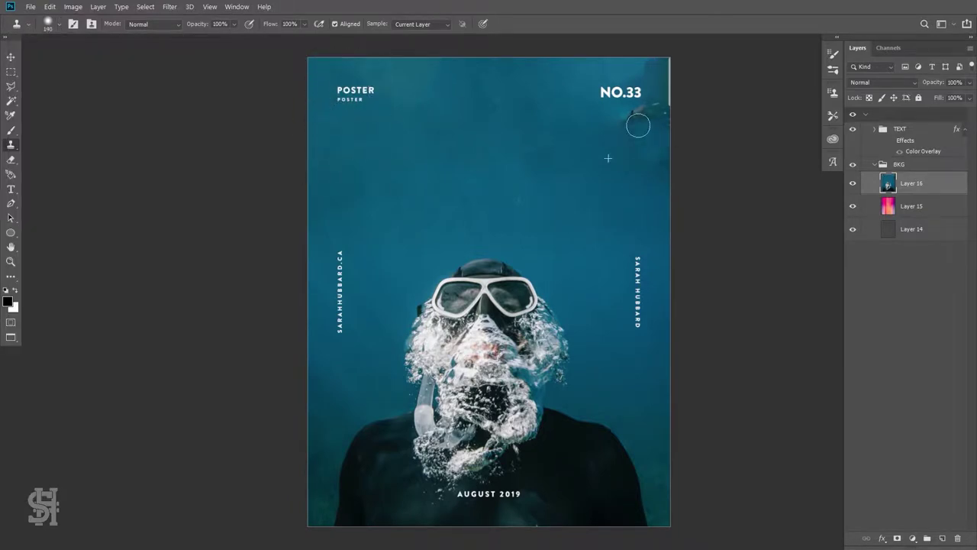
- Content-Aware Fill the top-right corner, set the clone brush to 322, and blend the diver in Overlay
{"action": "left_click_drag", "start_coordinate": [677, 62], "coordinate": [606, 182]}
{"action": "left_click", "coordinate": [49, 6]}
{"action": "left_click", "coordinate": [94, 168]}
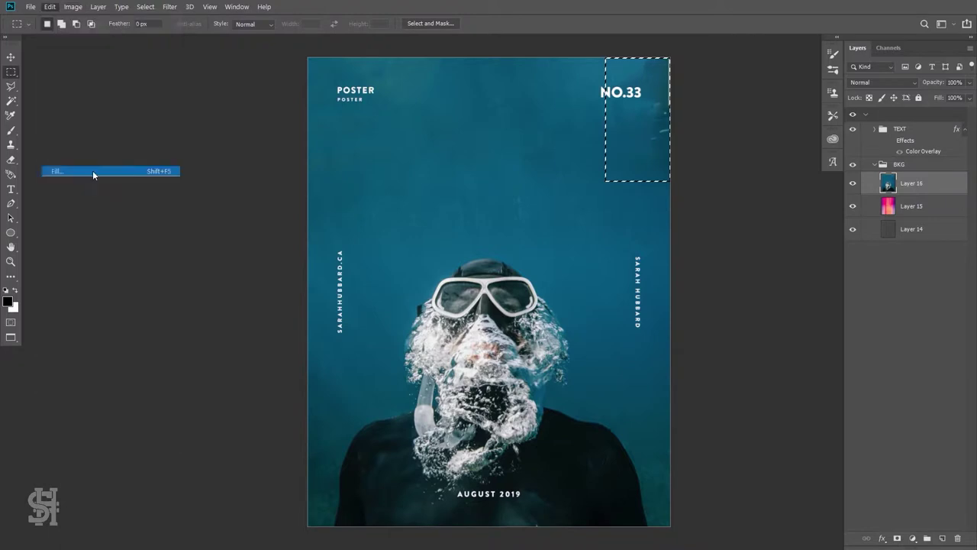
{"action": "key", "text": "Return"}
{"action": "left_click", "coordinate": [58, 23]}
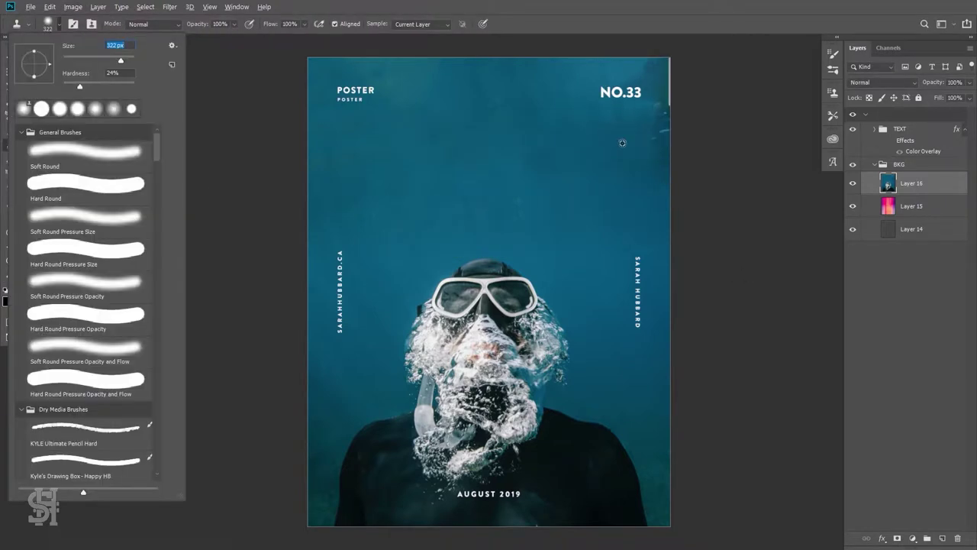
{"action": "key", "text": "Return"}
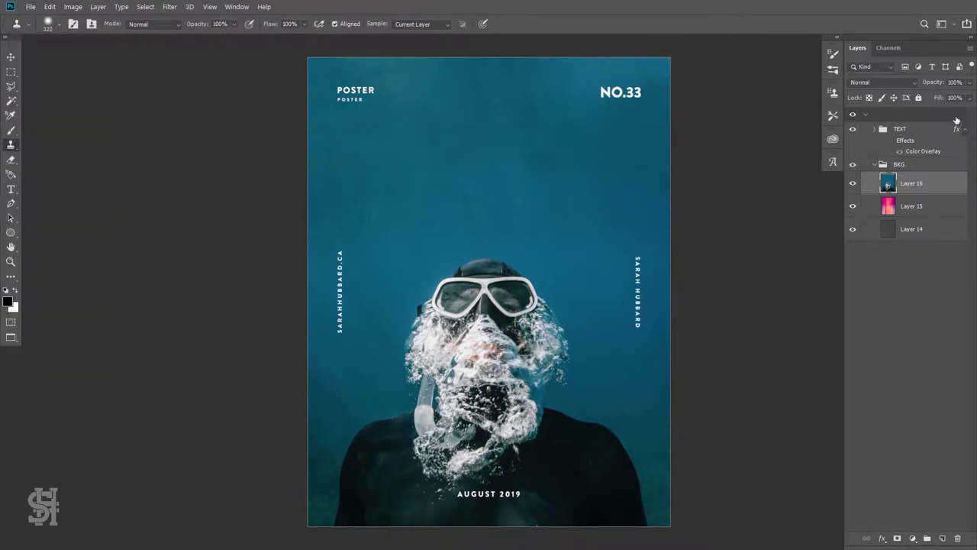
{"action": "left_click", "coordinate": [884, 81]}
{"action": "left_click", "coordinate": [878, 218]}
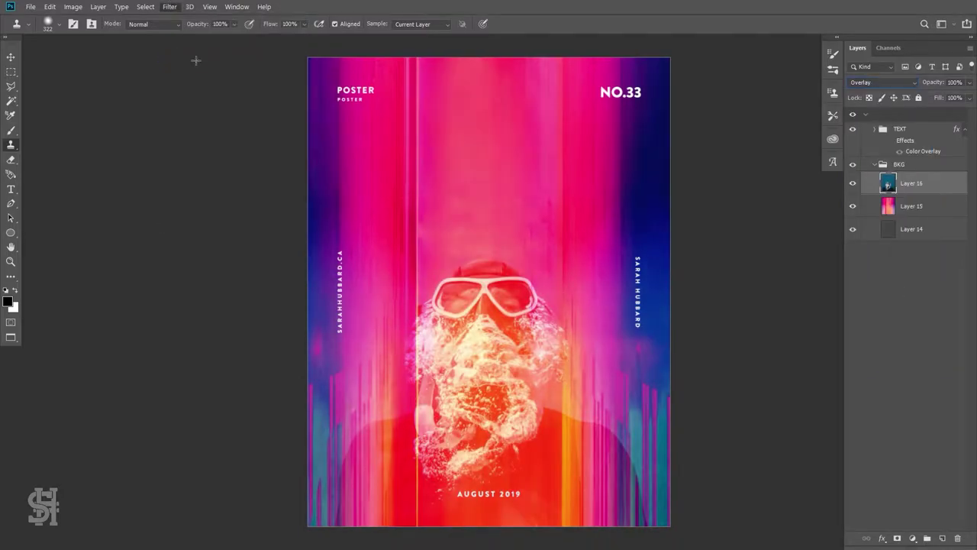
- Open Camera Raw on the diver layer, raise Clarity to +100, and zoom the preview onto the bubbles
{"action": "left_click", "coordinate": [169, 6]}
{"action": "left_click", "coordinate": [191, 73]}
{"action": "left_click_drag", "start_coordinate": [795, 364], "coordinate": [863, 374]}
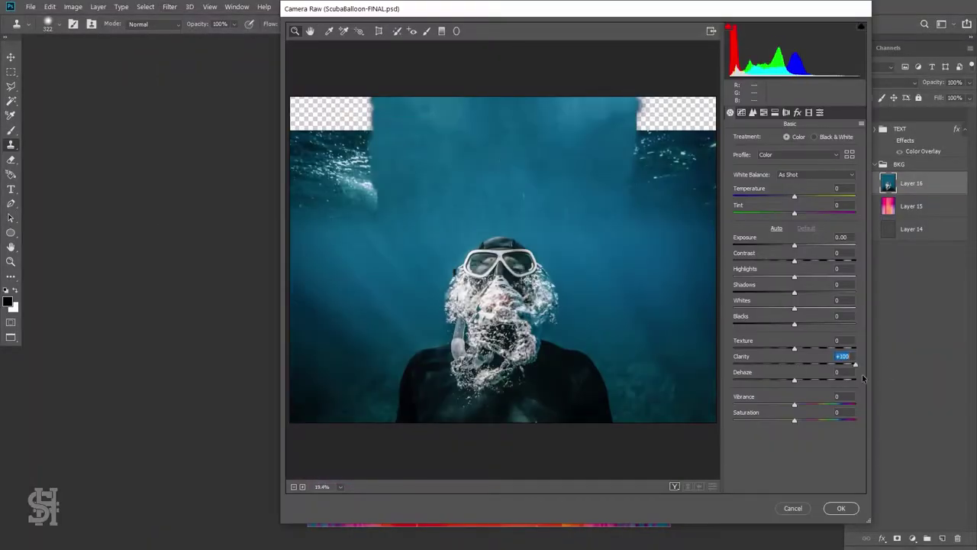
{"action": "left_click_drag", "start_coordinate": [504, 259], "coordinate": [580, 259]}
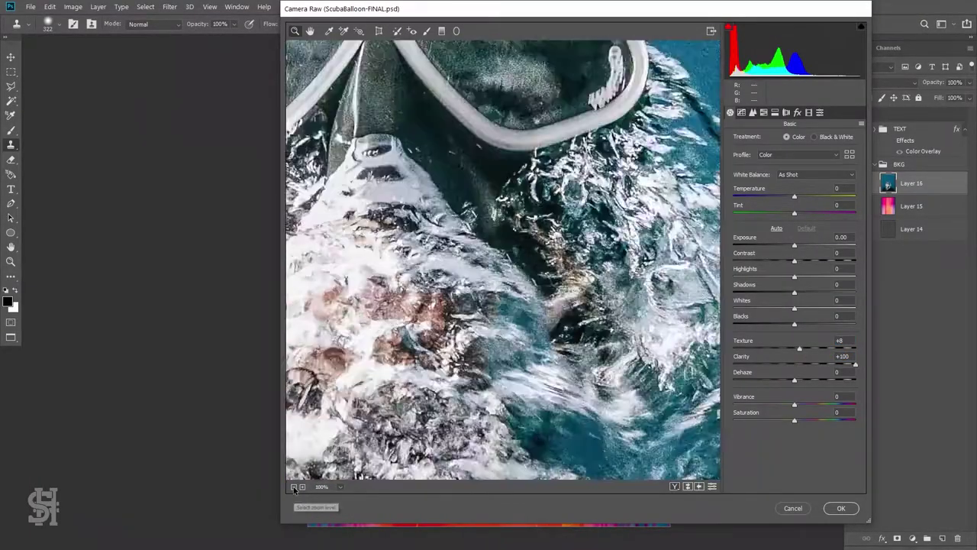
{"action": "right_click", "coordinate": [460, 212]}
{"action": "left_click", "coordinate": [578, 391]}
{"action": "left_click_drag", "start_coordinate": [500, 428], "coordinate": [462, 140]}
- Fine-tune Clarity, raise Texture to +100 and exposure slightly, then apply Camera Raw
{"action": "left_click_drag", "start_coordinate": [855, 364], "coordinate": [812, 367]}
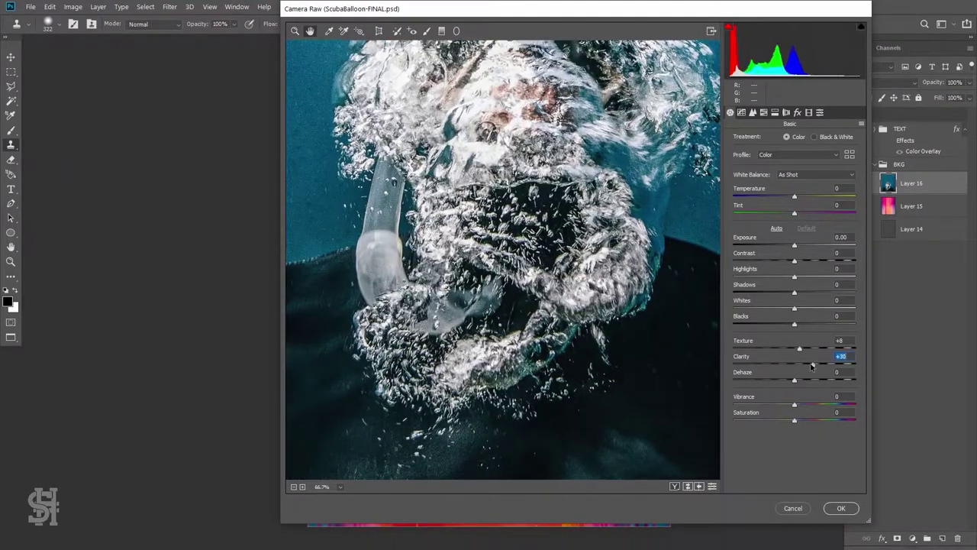
{"action": "left_click", "coordinate": [295, 487]}
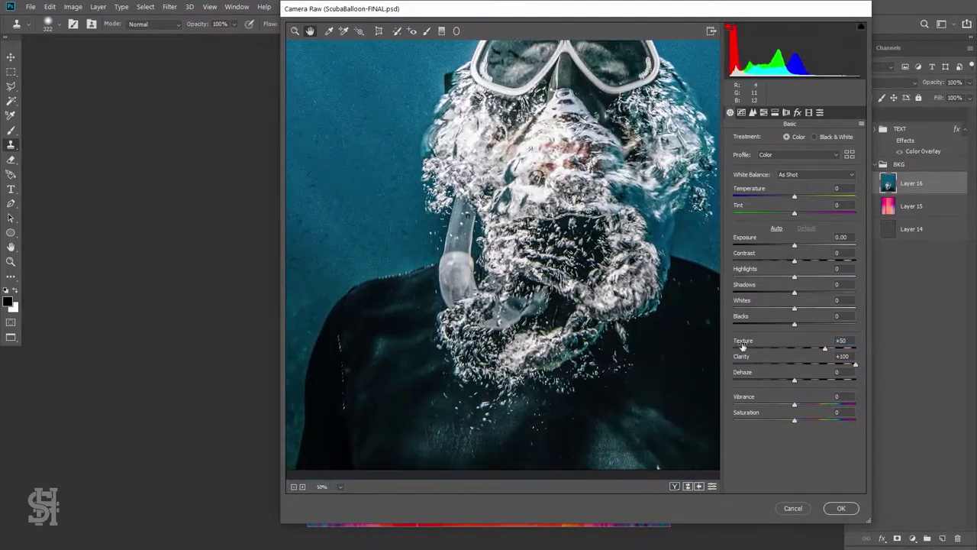
{"action": "left_click_drag", "start_coordinate": [847, 355], "coordinate": [859, 351]}
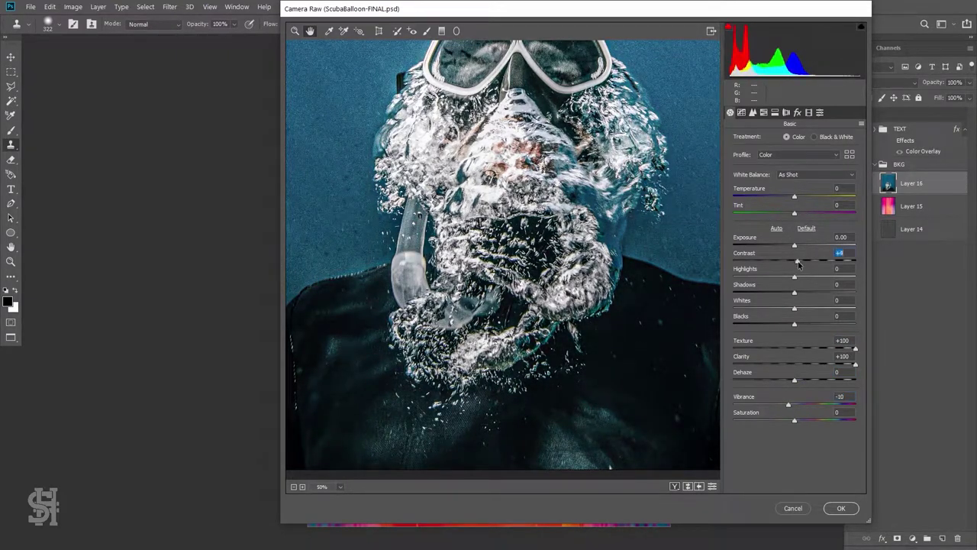
{"action": "left_click_drag", "start_coordinate": [794, 244], "coordinate": [799, 248]}
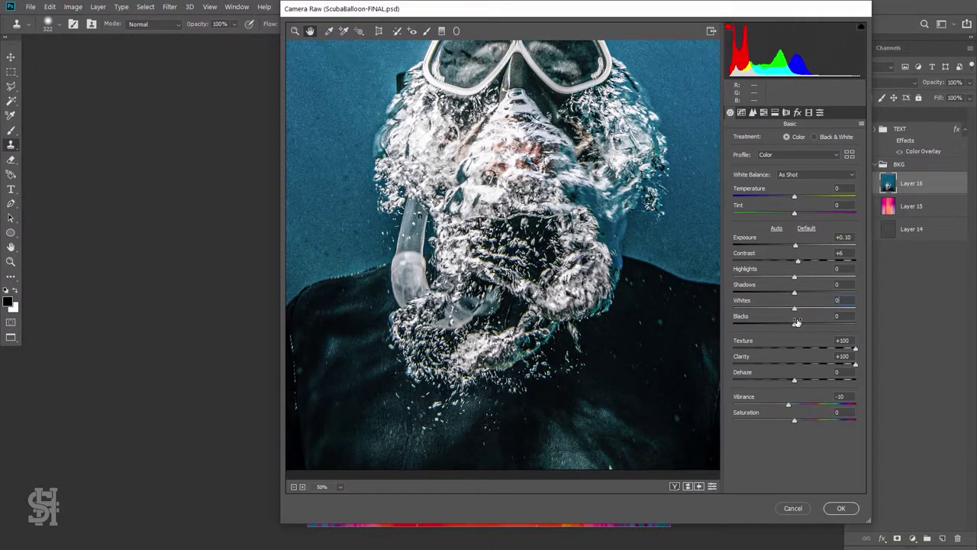
{"action": "left_click", "coordinate": [840, 508]}
{"action": "left_click", "coordinate": [880, 82]}
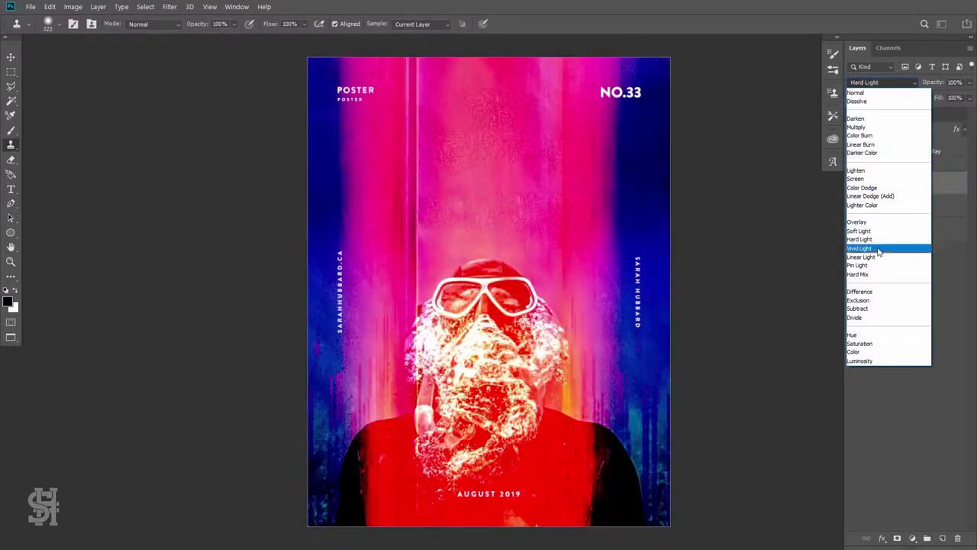
- Blend the diver in Pin Light and reduce its Saturation to -20
{"action": "left_click", "coordinate": [859, 265]}
{"action": "left_click", "coordinate": [73, 6]}
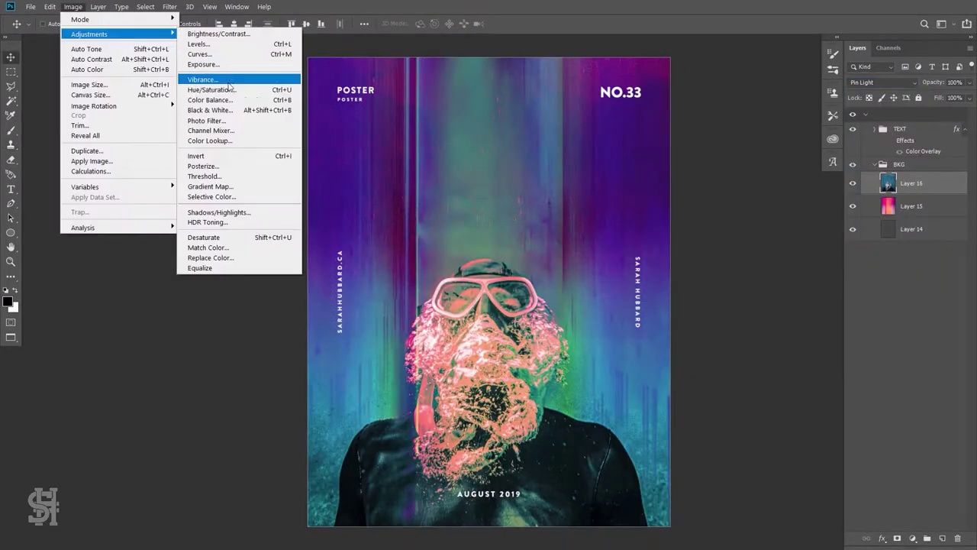
{"action": "left_click", "coordinate": [214, 90]}
{"action": "left_click_drag", "start_coordinate": [725, 190], "coordinate": [742, 283]}
{"action": "left_click_drag", "start_coordinate": [771, 388], "coordinate": [717, 393]}
{"action": "left_click", "coordinate": [899, 303]}
- Apply a brightening Curves adjustment to the diver layer
{"action": "left_click", "coordinate": [72, 6]}
{"action": "left_click", "coordinate": [214, 48]}
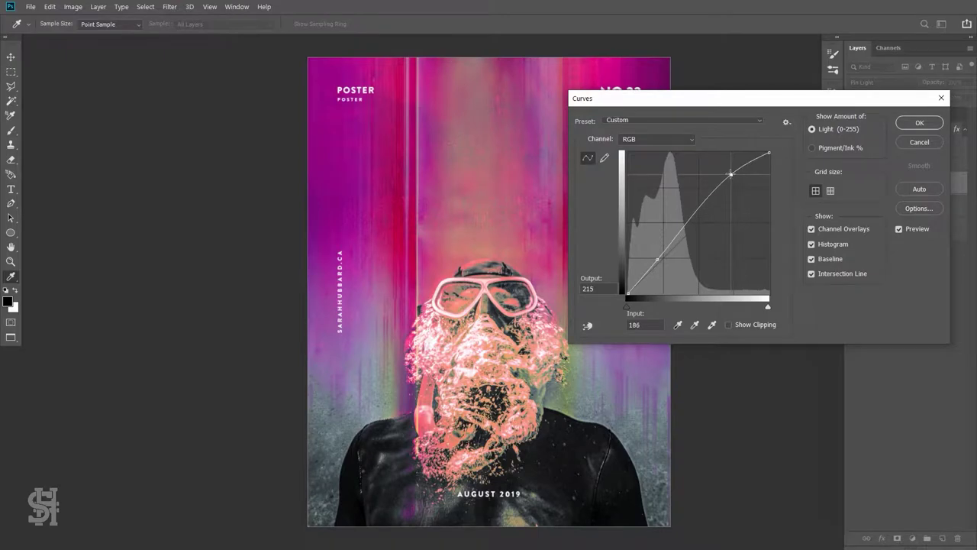
{"action": "key", "text": "Return"}
{"action": "left_click", "coordinate": [170, 7]}
{"action": "mouse_move", "coordinate": [181, 176]}
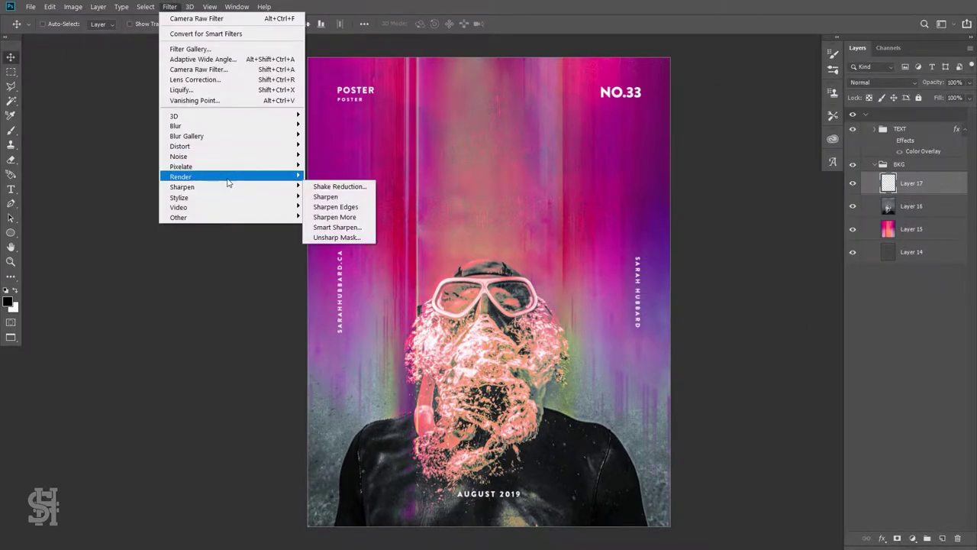
- Render clouds on Layer 17, blend them in Soft Light at about 53% fill, and bring up Hue/Saturation
{"action": "left_click", "coordinate": [353, 216]}
{"action": "left_click", "coordinate": [884, 83]}
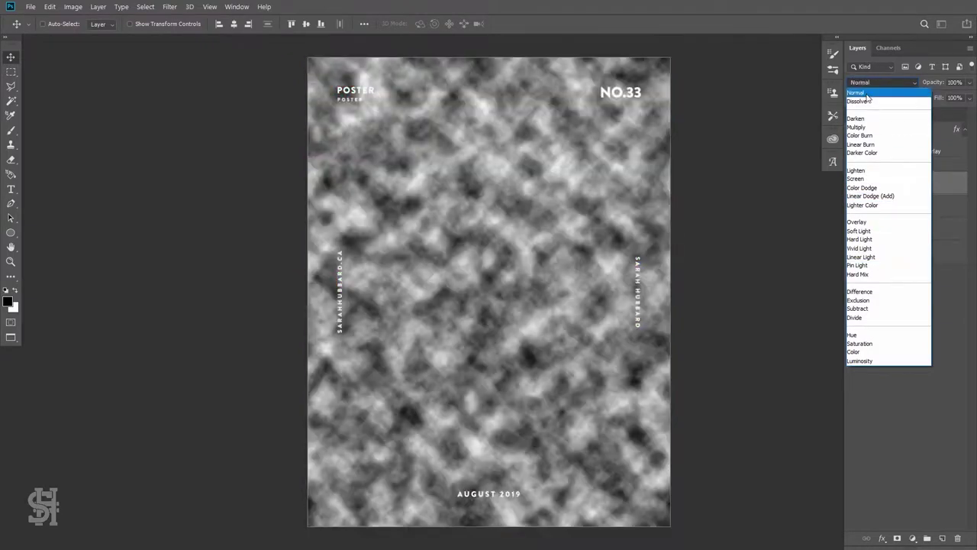
{"action": "left_click", "coordinate": [73, 7]}
{"action": "left_click", "coordinate": [72, 6]}
{"action": "left_click", "coordinate": [206, 105]}
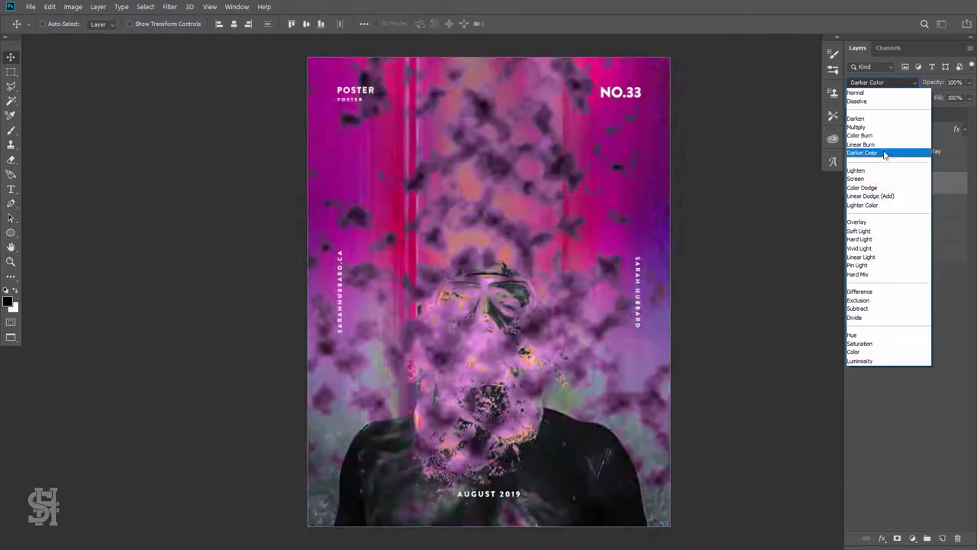
{"action": "left_click", "coordinate": [858, 231]}
{"action": "left_click_drag", "start_coordinate": [969, 98], "coordinate": [933, 114]}
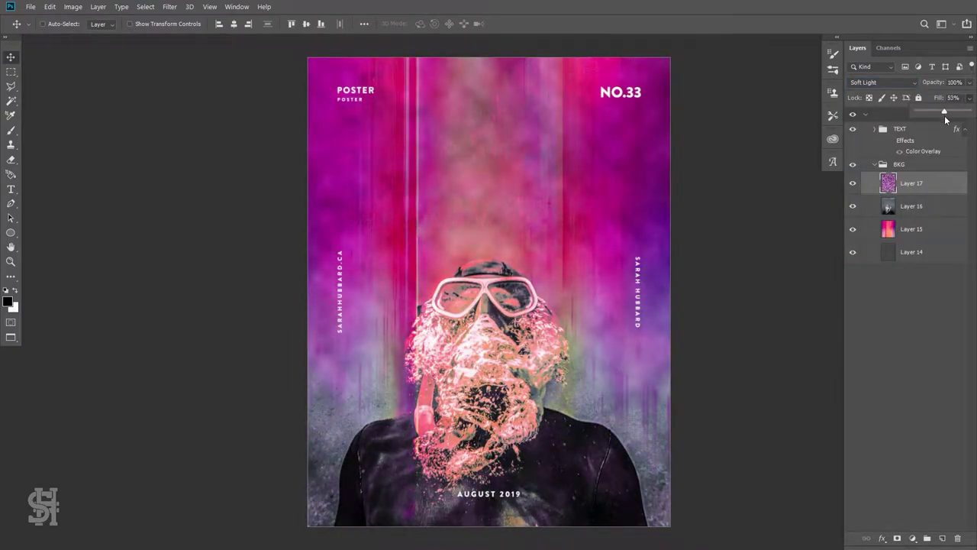
{"action": "left_click", "coordinate": [72, 6]}
{"action": "left_click", "coordinate": [230, 89]}
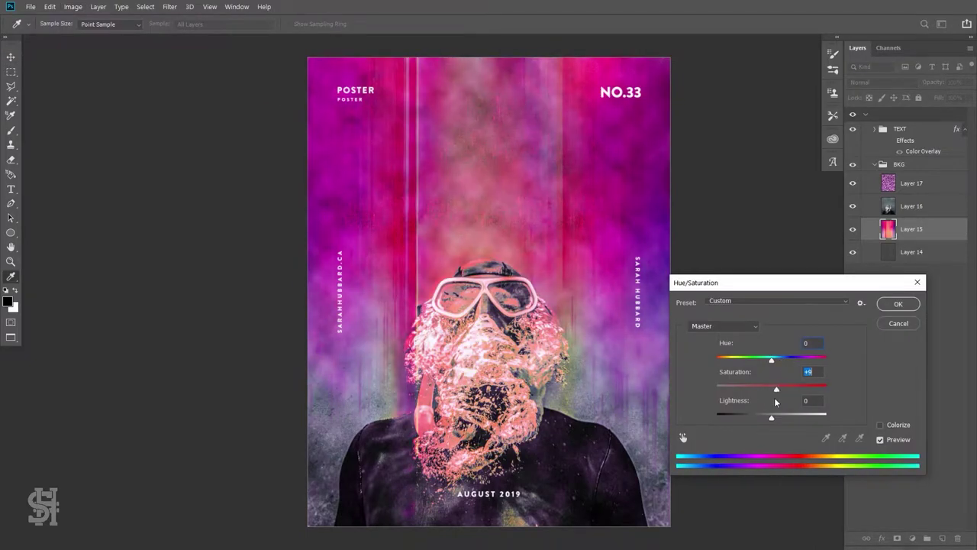
- Dismiss Hue/Saturation and blend the clouds in Color Dodge at about 26% fill
{"action": "key", "text": "Escape"}
{"action": "key", "text": "v"}
{"action": "left_click", "coordinate": [882, 83]}
{"action": "left_click", "coordinate": [871, 197]}
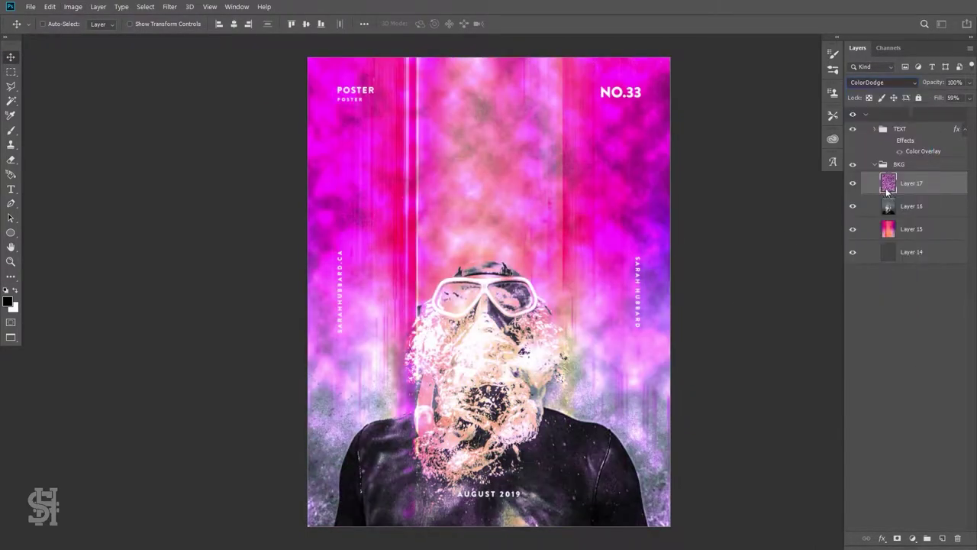
{"action": "mouse_move", "coordinate": [969, 98]}
{"action": "left_mouse_down"}
{"action": "mouse_move", "coordinate": [917, 115]}
{"action": "mouse_move", "coordinate": [932, 125]}
{"action": "left_mouse_up"}
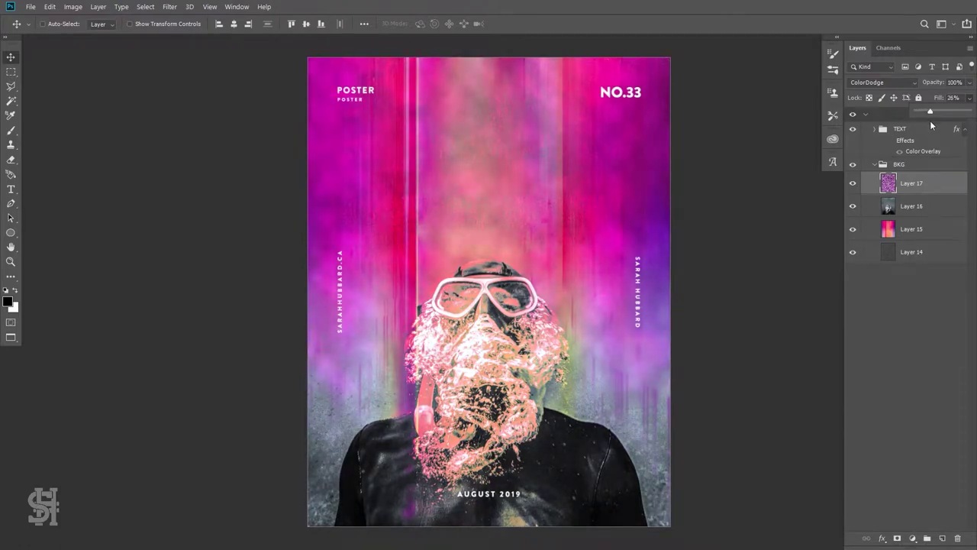
- Apply a Cyan Photo Filter at 19% density to the diver layer, Layer 16
{"action": "left_click", "coordinate": [917, 208]}
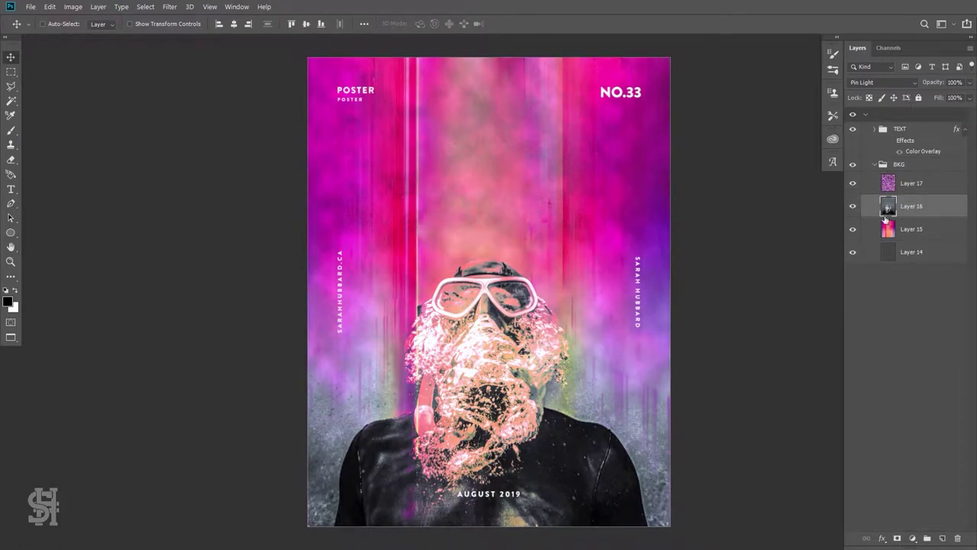
{"action": "left_click", "coordinate": [73, 7]}
{"action": "left_click", "coordinate": [218, 124]}
{"action": "left_click", "coordinate": [810, 221]}
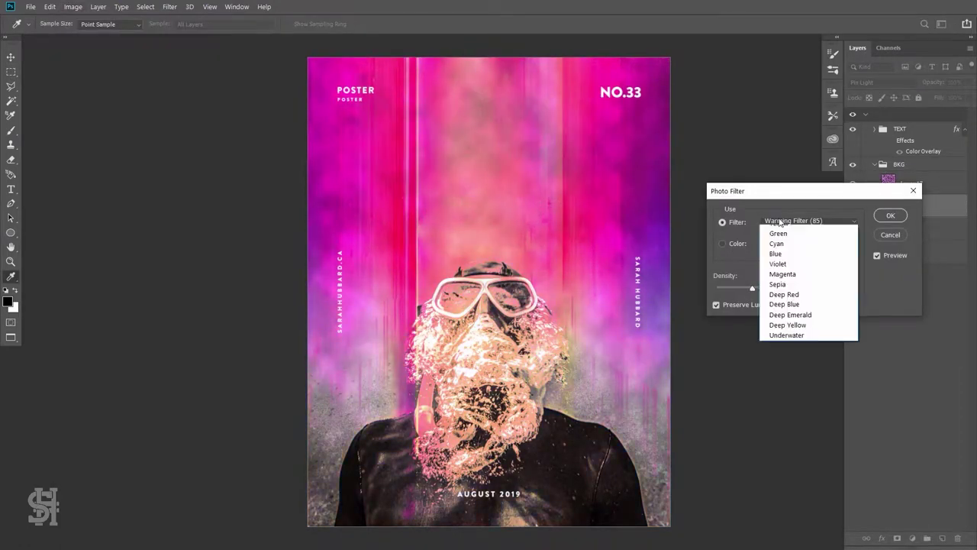
{"action": "mouse_move", "coordinate": [807, 288]}
{"action": "left_mouse_down"}
{"action": "mouse_move", "coordinate": [734, 289]}
{"action": "mouse_move", "coordinate": [708, 304]}
{"action": "left_mouse_up"}
{"action": "key", "text": "Return"}
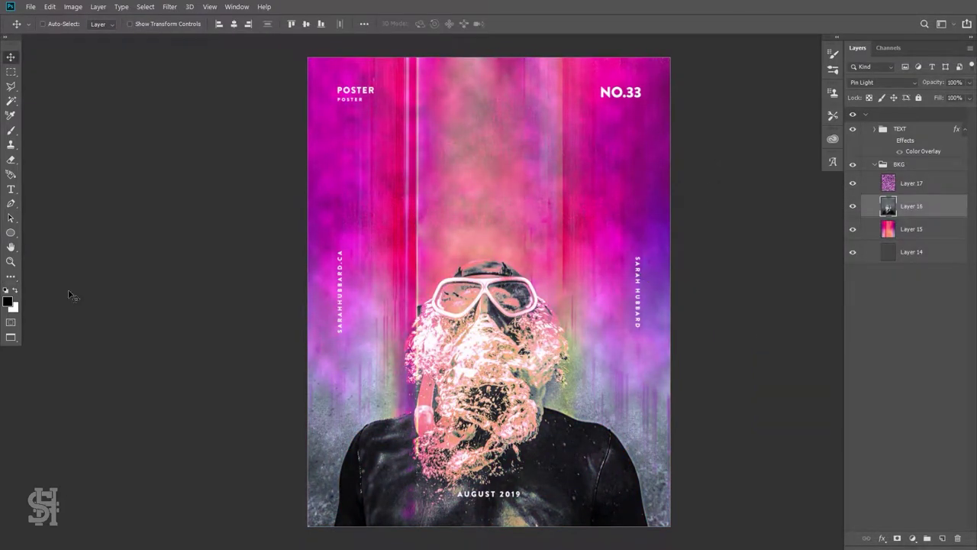
- Set the foreground colour to cyan
{"action": "left_click", "coordinate": [7, 302]}
{"action": "left_click_drag", "start_coordinate": [816, 254], "coordinate": [815, 265]}
{"action": "key", "text": "Return"}
- Draw a cyan-to-transparent gradient up from the bottom, blended in Overlay at about 21% fill
{"action": "left_click", "coordinate": [84, 24]}
{"action": "left_click", "coordinate": [44, 41]}
{"action": "left_click_drag", "start_coordinate": [464, 527], "coordinate": [466, 290]}
{"action": "left_click", "coordinate": [882, 82]}
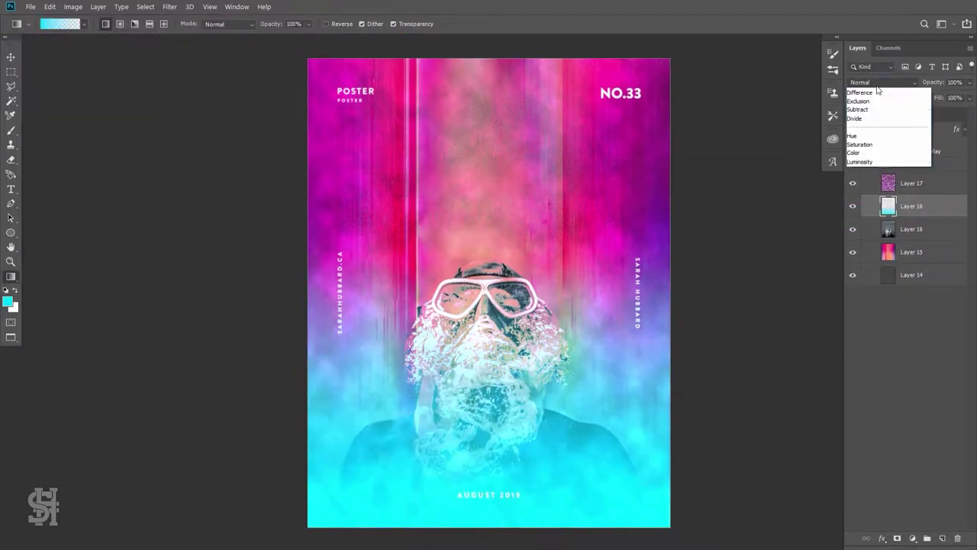
{"action": "left_click", "coordinate": [859, 222]}
{"action": "left_click", "coordinate": [970, 98]}
{"action": "left_click_drag", "start_coordinate": [972, 111], "coordinate": [916, 113]}
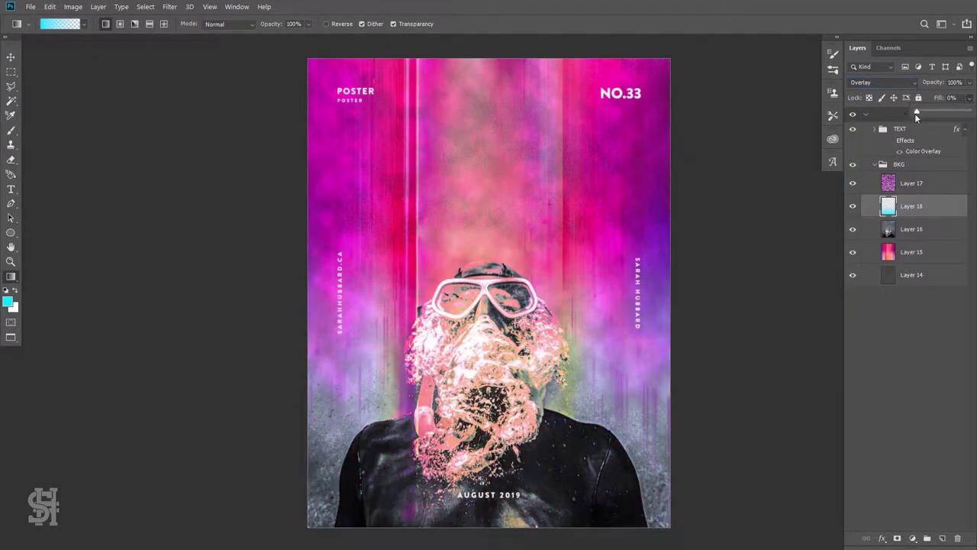
- Bring up and dismiss Hue/Saturation, then select Layer 15
{"action": "left_click", "coordinate": [73, 6]}
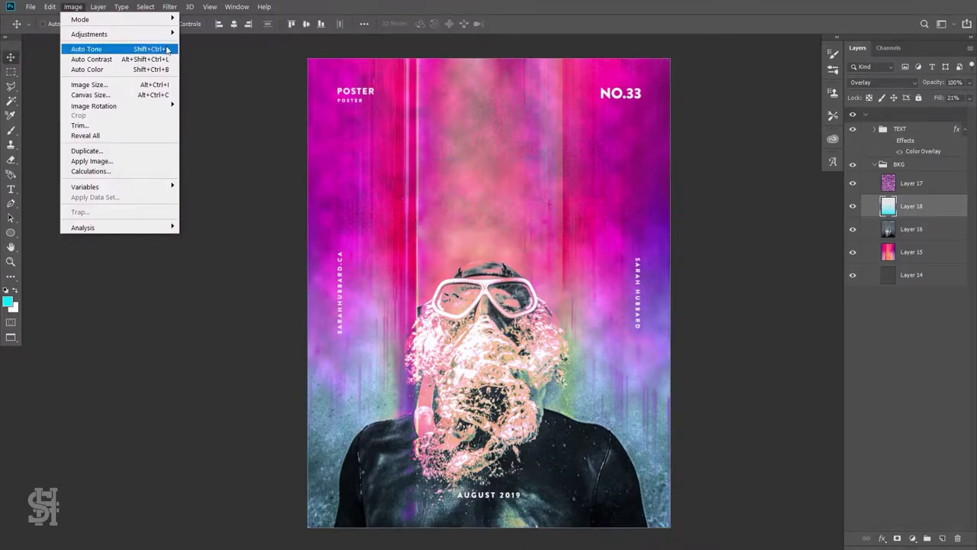
{"action": "left_click", "coordinate": [229, 114]}
{"action": "key", "text": "Return"}
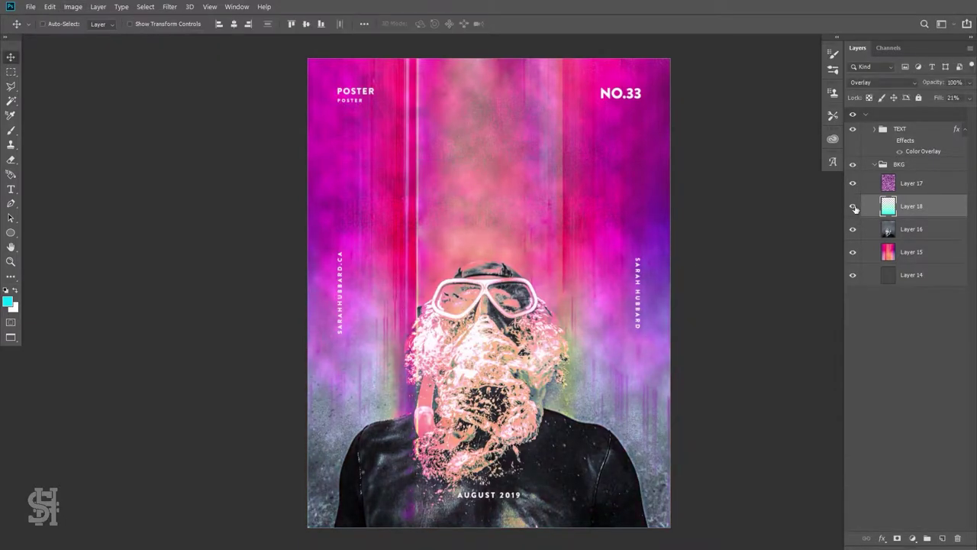
{"action": "left_click", "coordinate": [853, 187]}
{"action": "left_click", "coordinate": [925, 255]}
- Paste the balloon photo, move it left, and scale it to about 86%
{"action": "key", "text": "ctrl+v"}
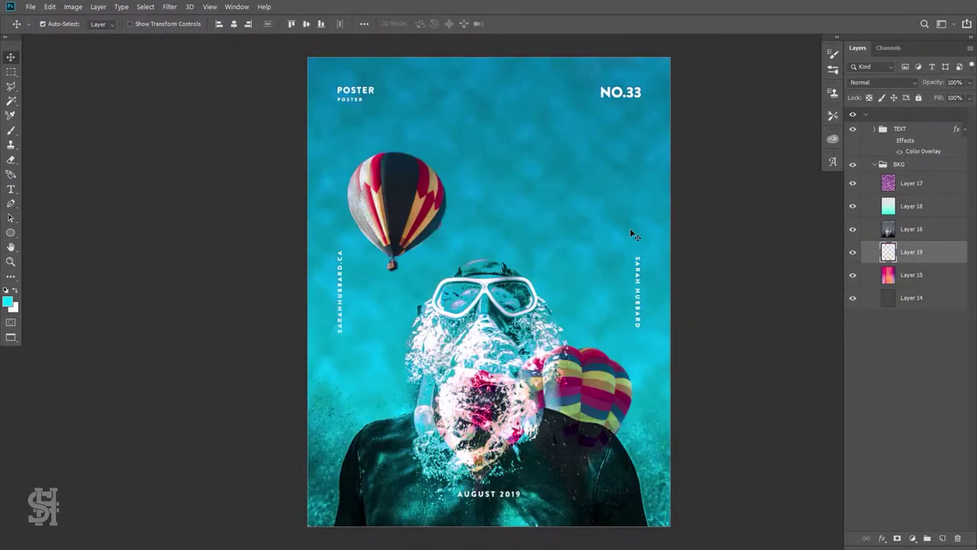
{"action": "mouse_move", "coordinate": [596, 313]}
{"action": "left_mouse_down"}
{"action": "mouse_move", "coordinate": [288, 141]}
{"action": "mouse_move", "coordinate": [405, 152]}
{"action": "left_mouse_up"}
{"action": "key", "text": "ctrl+t"}
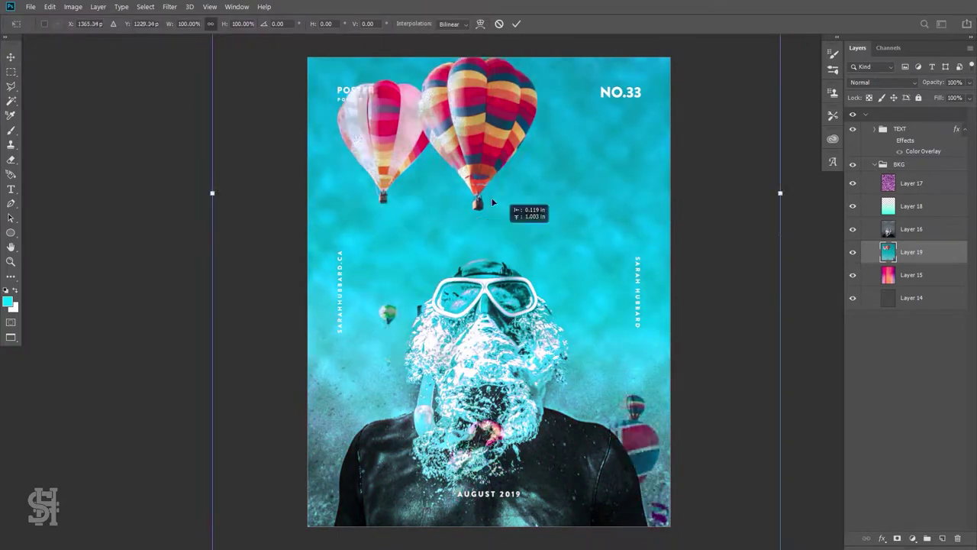
{"action": "left_click_drag", "start_coordinate": [563, 283], "coordinate": [615, 341]}
{"action": "key", "text": "Return"}
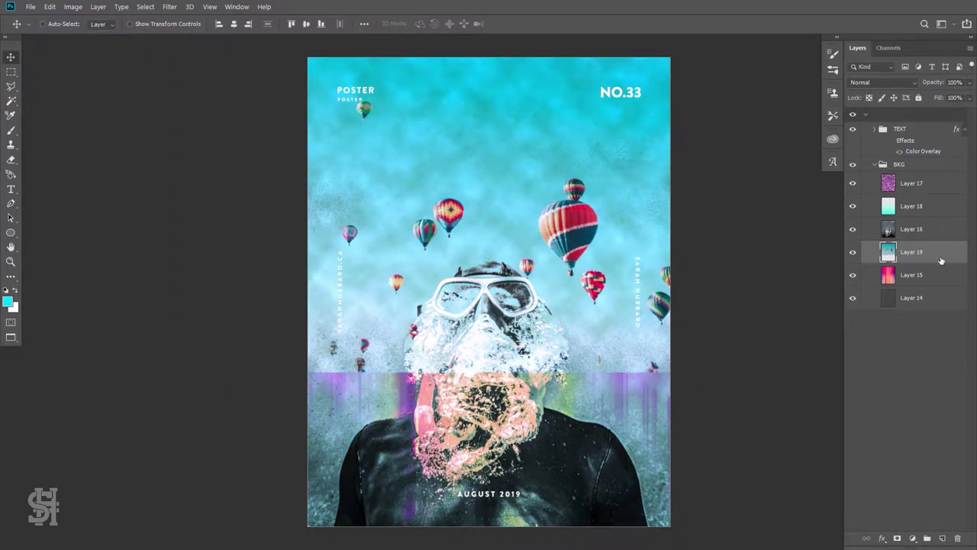
- Duplicate the balloon photo layer
{"action": "right_click", "coordinate": [924, 255]}
{"action": "left_click", "coordinate": [840, 146]}
{"action": "key", "text": "Return"}
{"action": "left_click", "coordinate": [853, 275]}
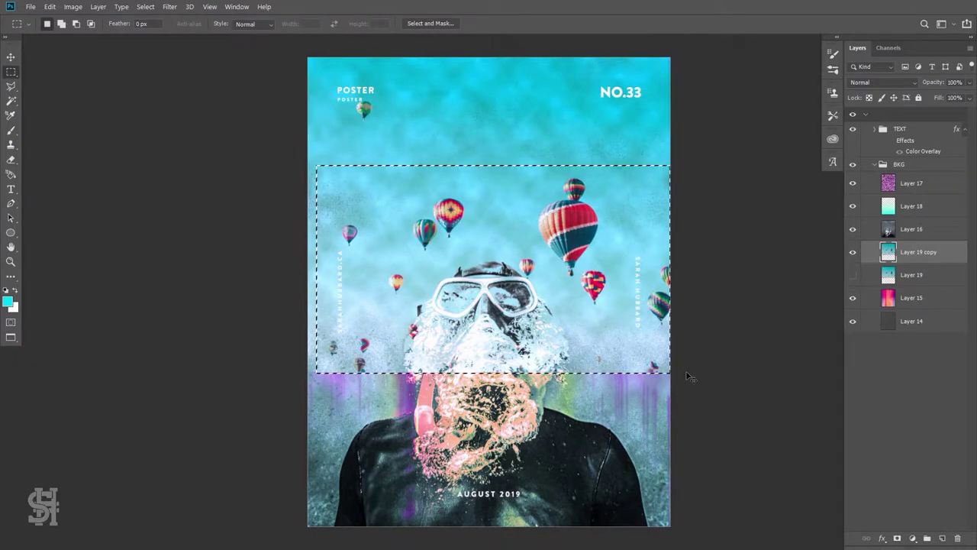
- Delete everything except the selected balloons and set the eraser size to 59
{"action": "key", "text": "ctrl+shift+i"}
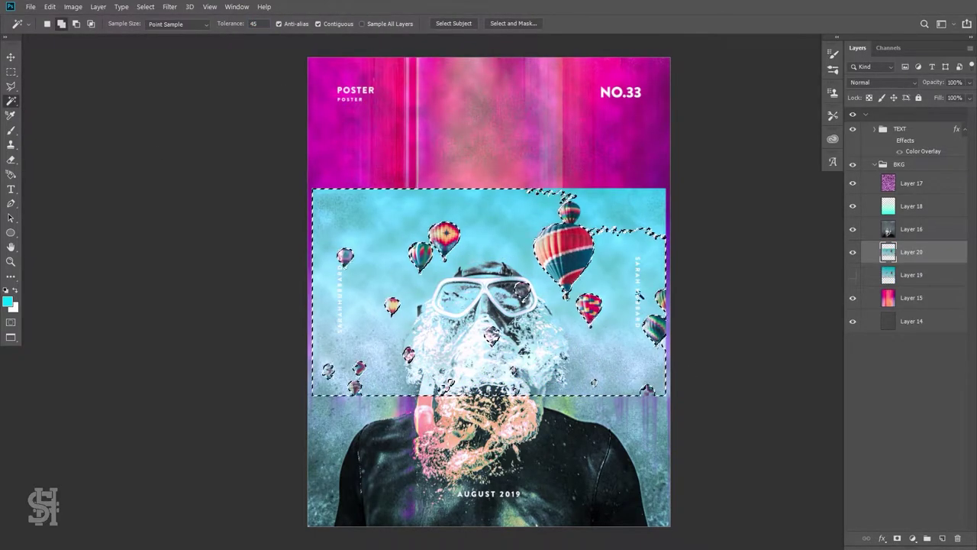
{"action": "key", "text": "Delete"}
{"action": "key", "text": "ctrl+d"}
{"action": "key", "text": "e"}
{"action": "right_click", "coordinate": [345, 364]}
{"action": "key", "text": "Return"}
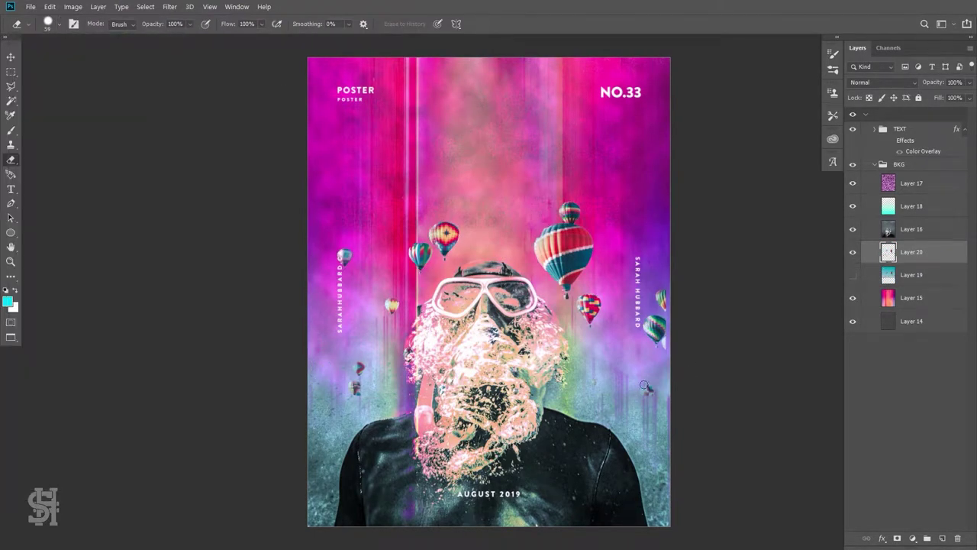
- Position the cut-out balloons above the diver's head and blend them in Pin Light
{"action": "left_click", "coordinate": [10, 58]}
{"action": "left_click_drag", "start_coordinate": [563, 244], "coordinate": [570, 249]}
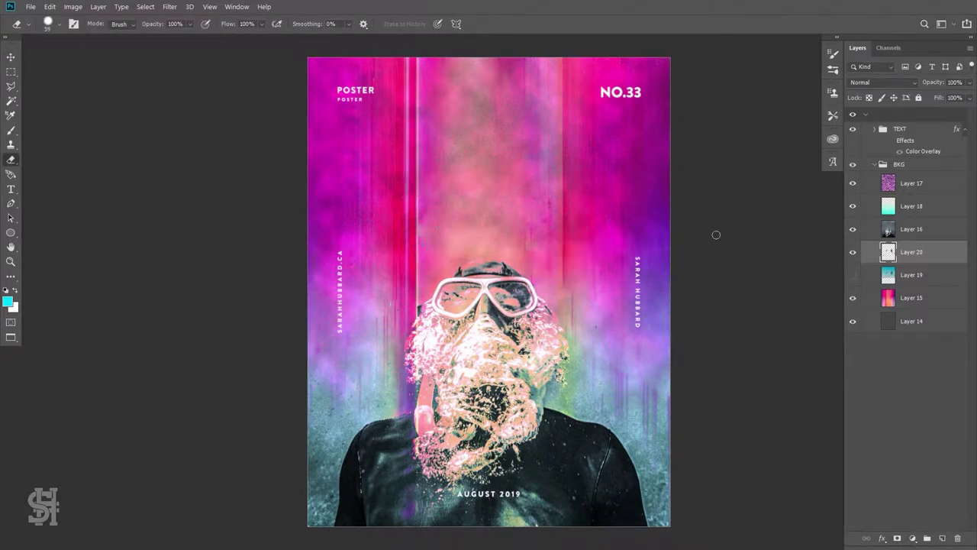
{"action": "left_click_drag", "start_coordinate": [578, 218], "coordinate": [603, 211]}
{"action": "left_click", "coordinate": [882, 82]}
{"action": "left_click", "coordinate": [879, 267]}
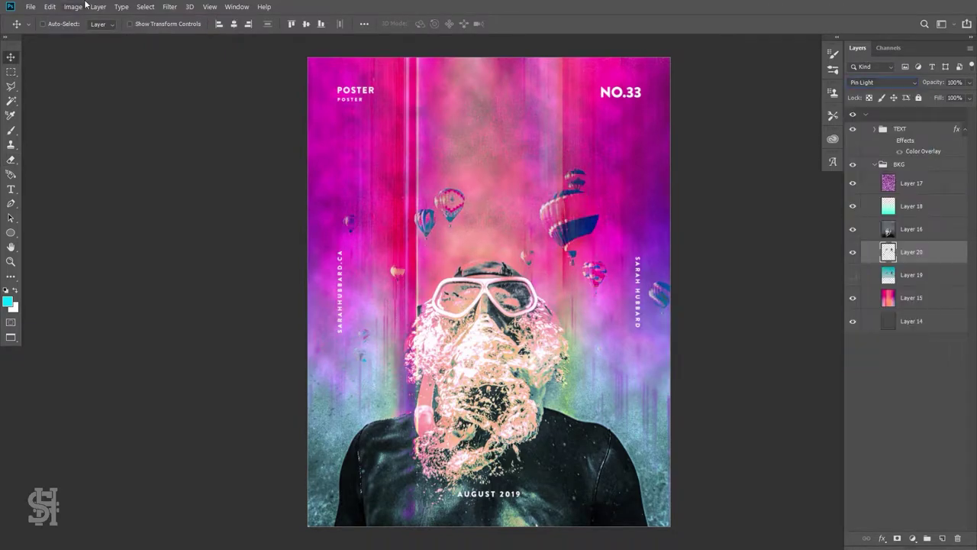
- Apply a Camera Raw filter to the balloons layer
{"action": "left_click", "coordinate": [170, 6]}
{"action": "left_click", "coordinate": [200, 61]}
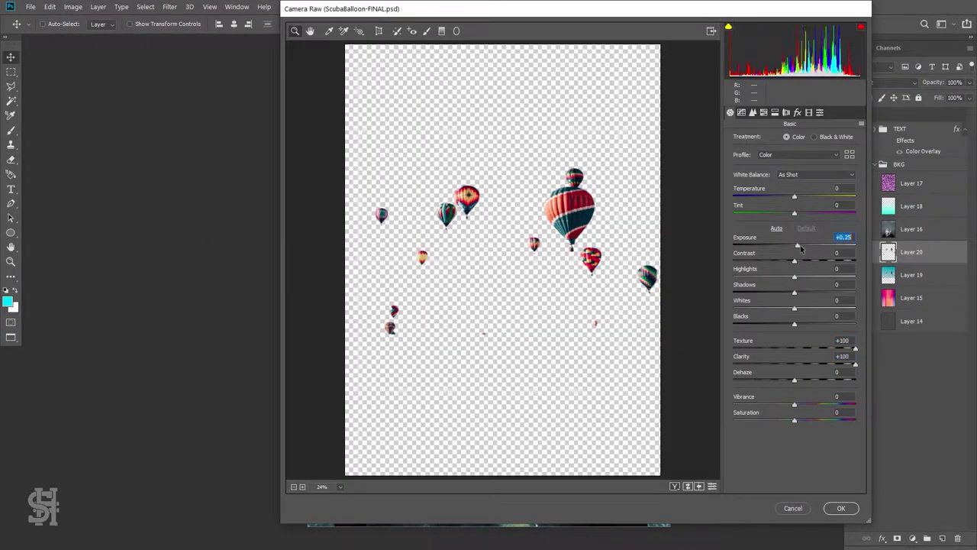
{"action": "left_click", "coordinate": [840, 508]}
- Apply a shadow-lifting Curves adjustment to the balloons and nudge them down slightly
{"action": "left_click", "coordinate": [73, 6]}
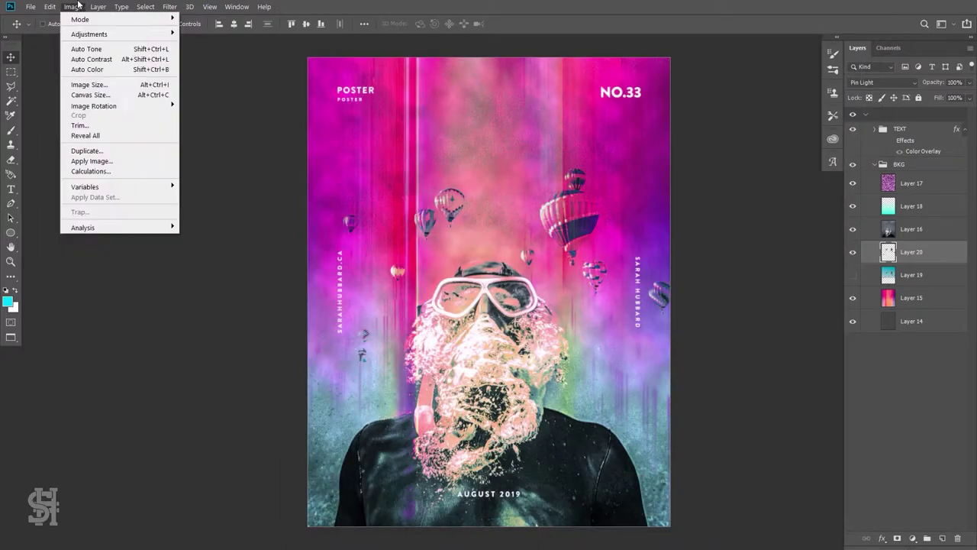
{"action": "left_click", "coordinate": [221, 62]}
{"action": "mouse_move", "coordinate": [751, 295]}
{"action": "left_mouse_down"}
{"action": "mouse_move", "coordinate": [751, 279]}
{"action": "mouse_move", "coordinate": [766, 294]}
{"action": "left_mouse_up"}
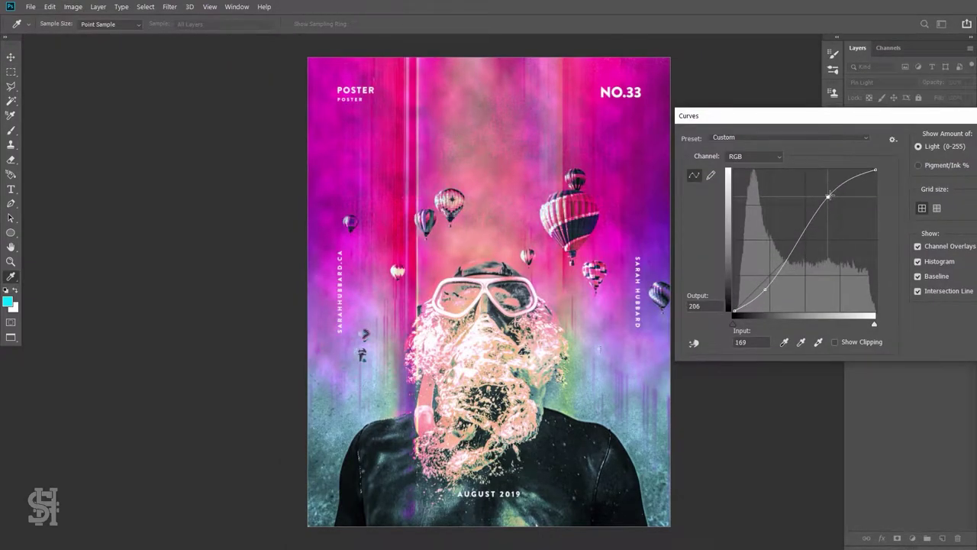
{"action": "key", "text": "Return"}
{"action": "left_click_drag", "start_coordinate": [590, 238], "coordinate": [590, 250]}
{"action": "key", "text": "e"}
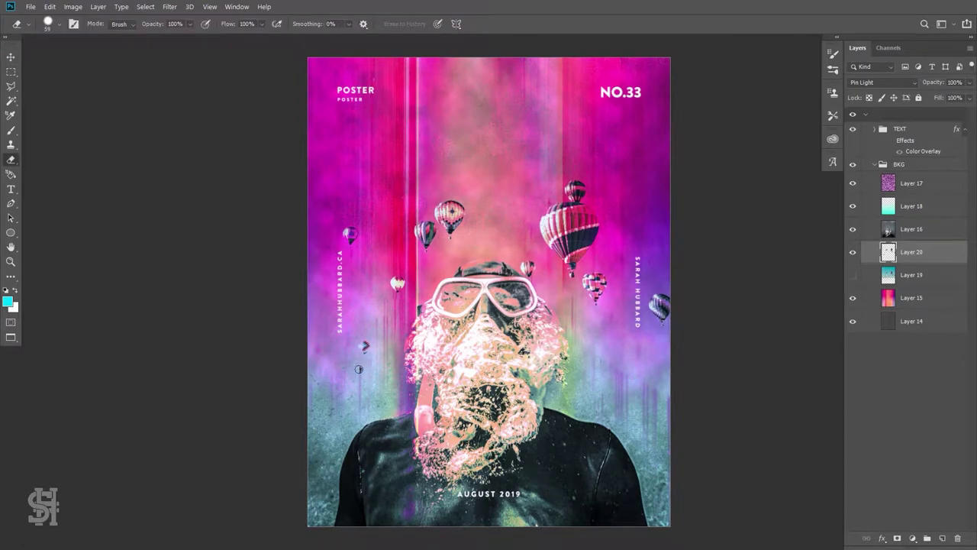
- Bring the balloon photo to the top and paste the balloon inset at the top-left
{"action": "left_click", "coordinate": [853, 252]}
{"action": "left_click", "coordinate": [911, 275]}
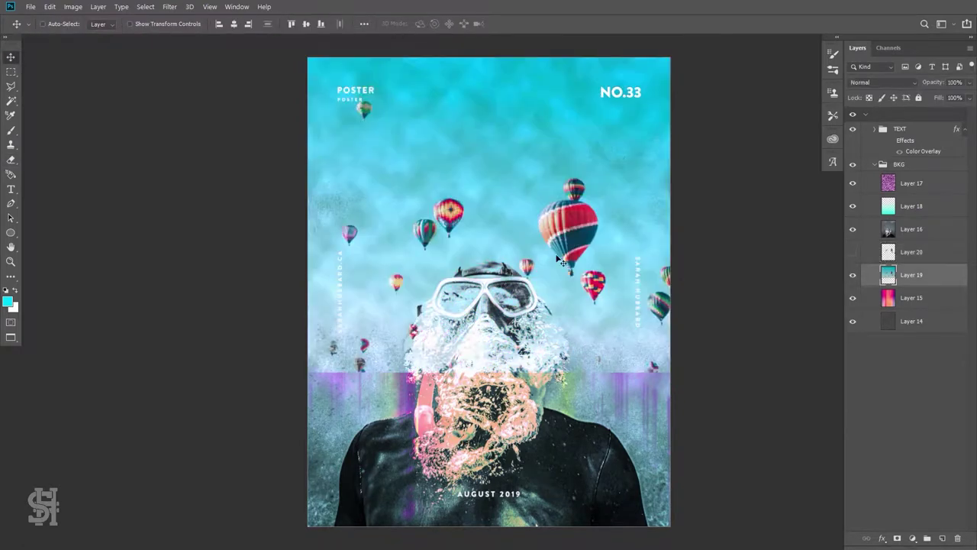
{"action": "key", "text": "v"}
{"action": "key", "text": "ctrl+shift+bracketright"}
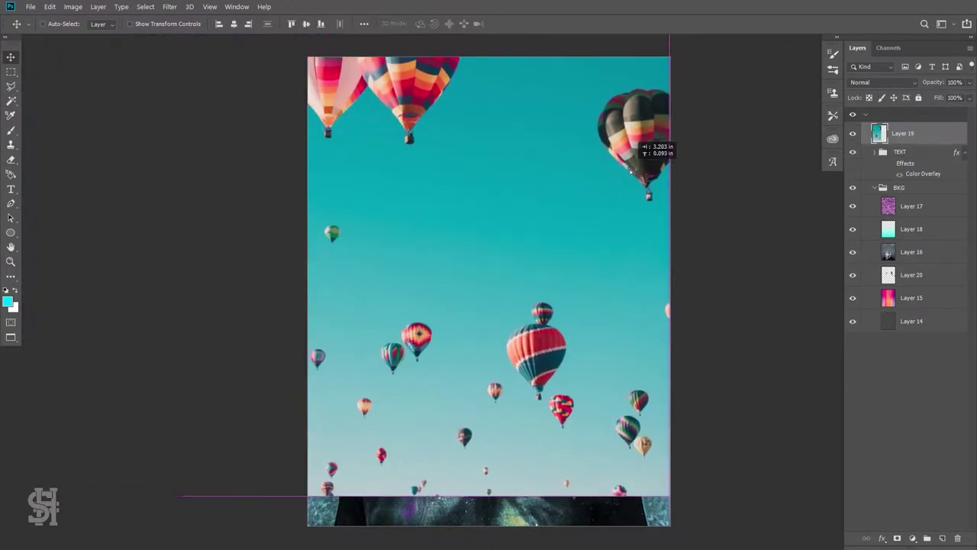
{"action": "left_click", "coordinate": [853, 132]}
{"action": "left_click_drag", "start_coordinate": [903, 133], "coordinate": [909, 200]}
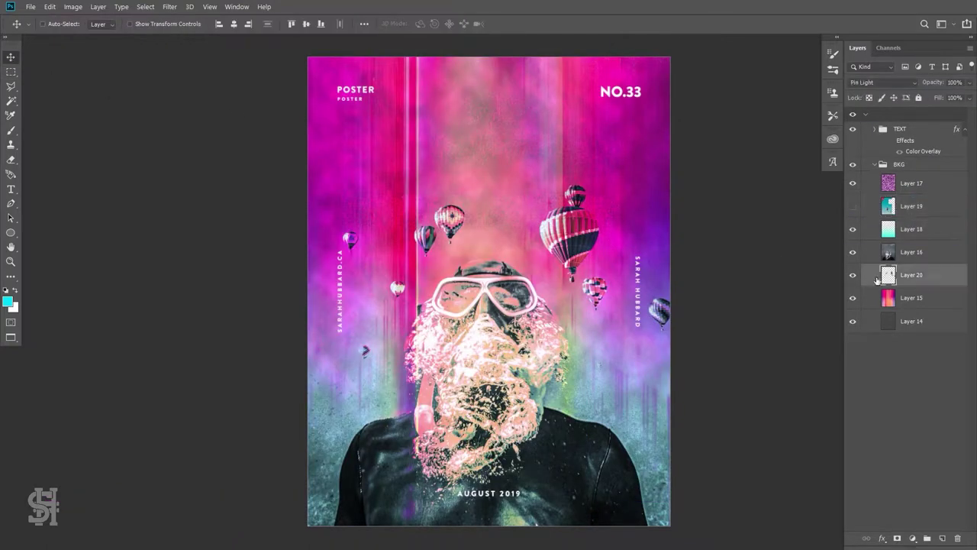
{"action": "key", "text": "ctrl+v"}
{"action": "left_click_drag", "start_coordinate": [510, 275], "coordinate": [372, 149]}
- Flip the balloon inset horizontally and delete its cyan background
{"action": "left_click", "coordinate": [50, 7]}
{"action": "left_click", "coordinate": [229, 364]}
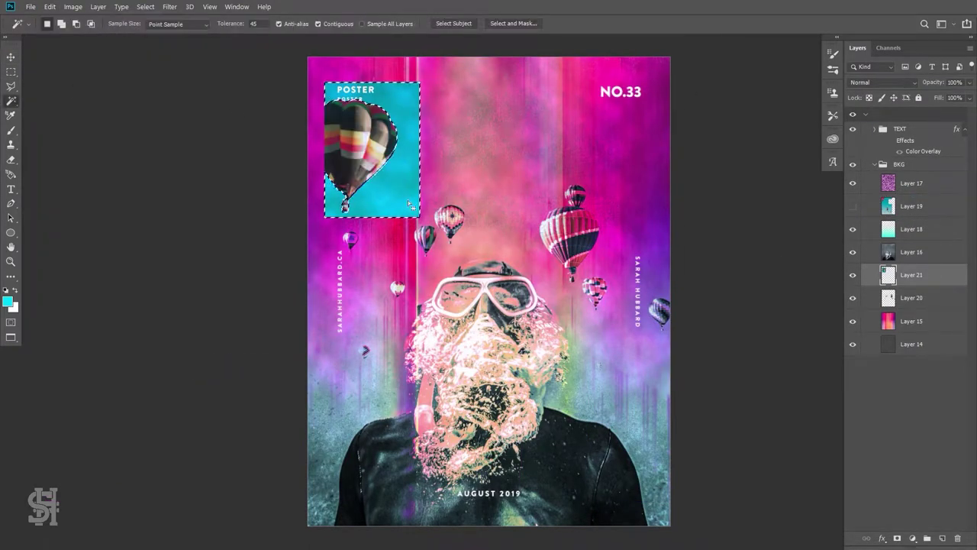
{"action": "key", "text": "Delete"}
{"action": "key", "text": "m"}
{"action": "key", "text": "ctrl+d"}
- Set the balloon inset layer's blend mode to Pin Light
{"action": "left_click", "coordinate": [73, 6]}
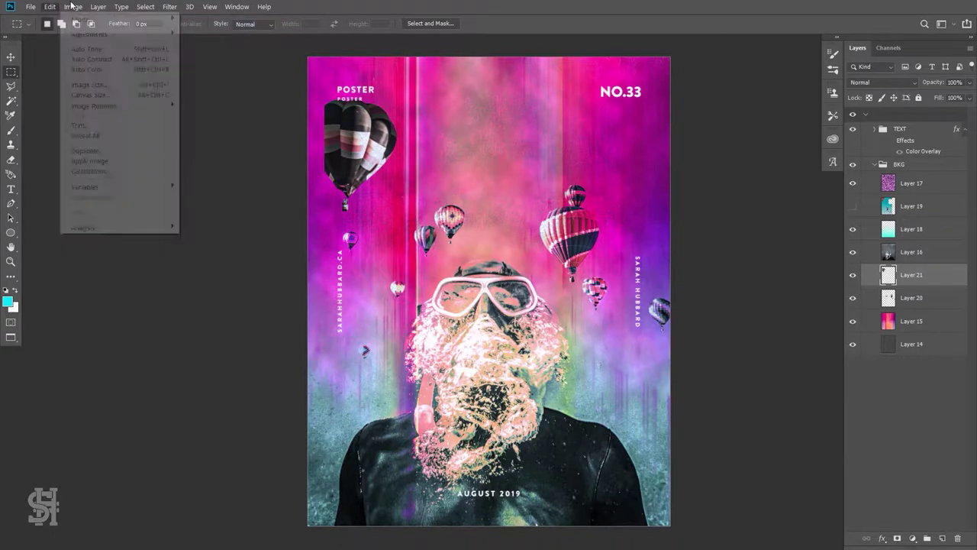
{"action": "left_click", "coordinate": [213, 57]}
{"action": "left_click", "coordinate": [774, 174]}
{"action": "left_click", "coordinate": [882, 82]}
{"action": "left_click", "coordinate": [870, 123]}
{"action": "left_click", "coordinate": [50, 6]}
- Apply a Curves adjustment to brighten the balloon inset
{"action": "key", "text": "ctrl+m"}
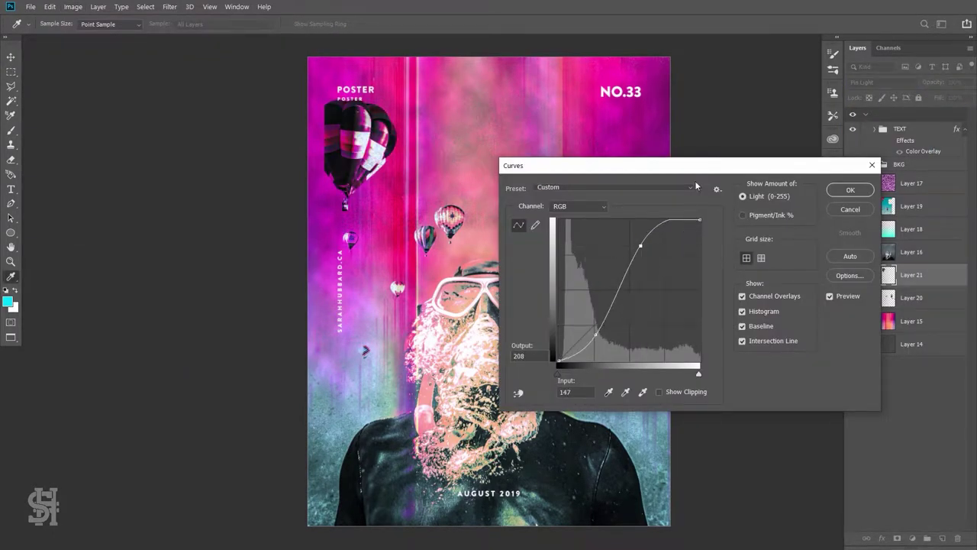
{"action": "left_click_drag", "start_coordinate": [696, 165], "coordinate": [811, 133]}
{"action": "left_click_drag", "start_coordinate": [712, 302], "coordinate": [702, 289]}
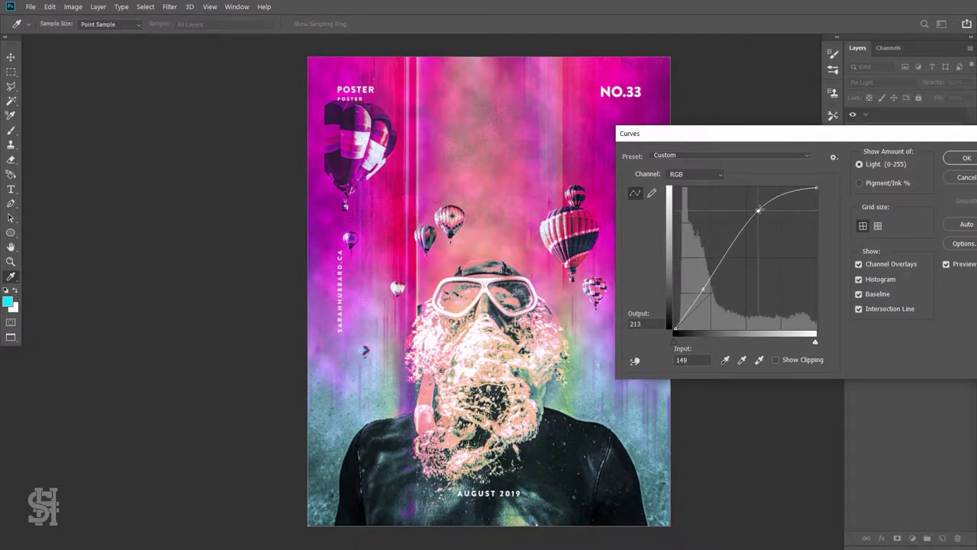
{"action": "key", "text": "Return"}
- Reposition the teal balloon sky to frame two large balloons and paste them as a new layer
{"action": "left_click", "coordinate": [857, 209]}
{"action": "left_click_drag", "start_coordinate": [490, 271], "coordinate": [505, 291]}
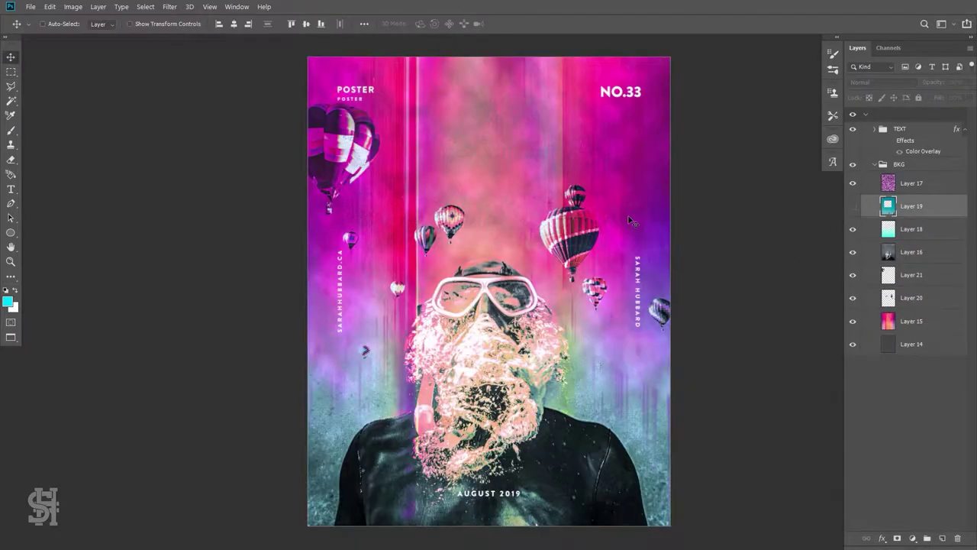
{"action": "key", "text": "ctrl+v"}
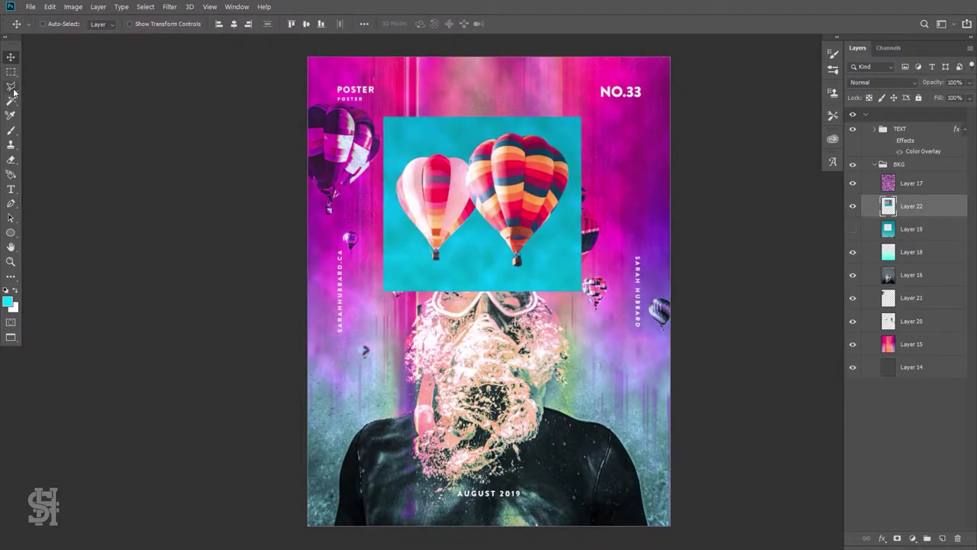
- Set the new balloons layer to Pin Light and brighten it with Curves
{"action": "left_click", "coordinate": [882, 82]}
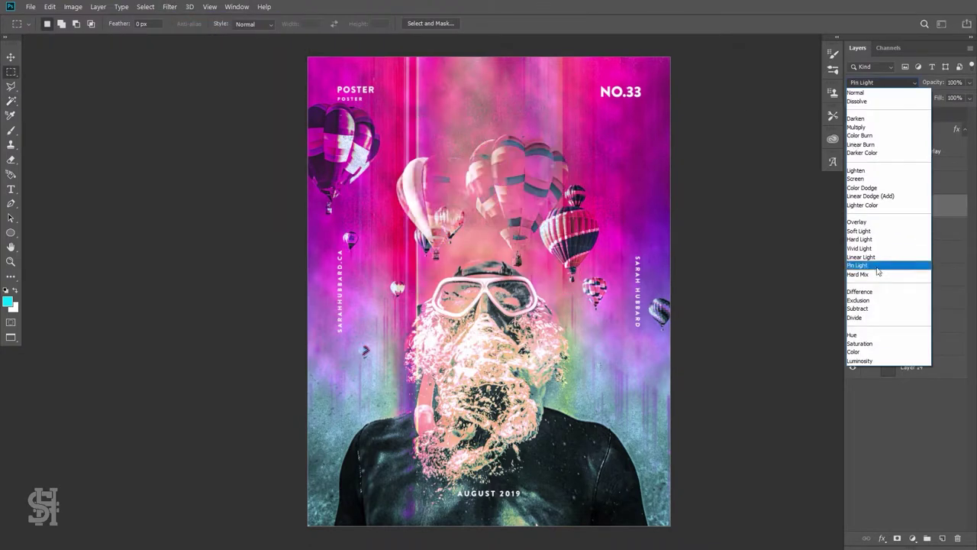
{"action": "left_click", "coordinate": [894, 262]}
{"action": "left_click", "coordinate": [72, 6]}
{"action": "left_click", "coordinate": [229, 71]}
{"action": "left_click_drag", "start_coordinate": [459, 90], "coordinate": [813, 179]}
{"action": "left_click_drag", "start_coordinate": [736, 334], "coordinate": [736, 323]}
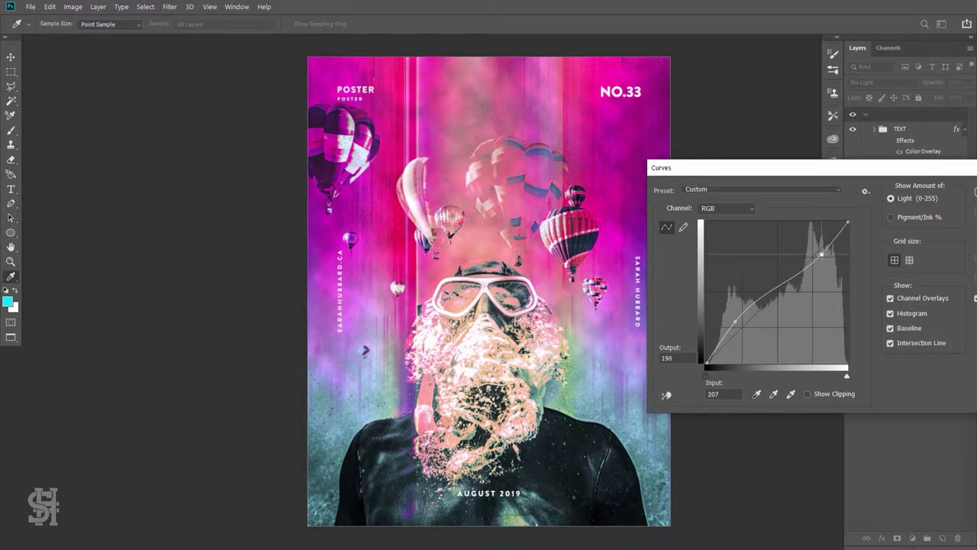
{"action": "left_click_drag", "start_coordinate": [806, 254], "coordinate": [807, 243]}
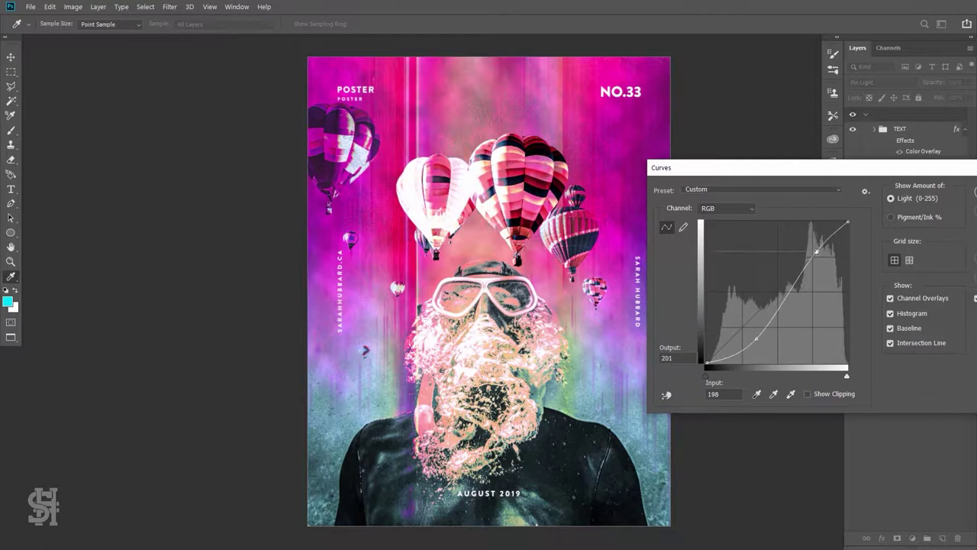
{"action": "key", "text": "Return"}
- Move the copied larger balloons into the top-right corner
{"action": "key", "text": "v"}
{"action": "mouse_move", "coordinate": [534, 172]}
{"action": "left_mouse_down"}
{"action": "mouse_move", "coordinate": [595, 95]}
{"action": "mouse_move", "coordinate": [602, 139]}
{"action": "mouse_move", "coordinate": [698, 385]}
{"action": "mouse_move", "coordinate": [600, 202]}
{"action": "mouse_move", "coordinate": [445, 104]}
{"action": "mouse_move", "coordinate": [603, 130]}
{"action": "left_mouse_up"}
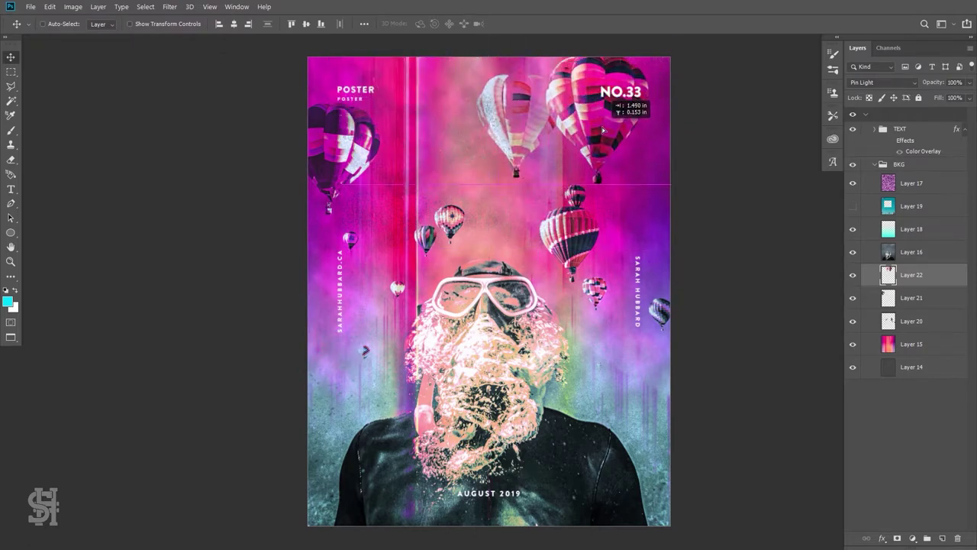
{"action": "left_click_drag", "start_coordinate": [661, 214], "coordinate": [661, 98]}
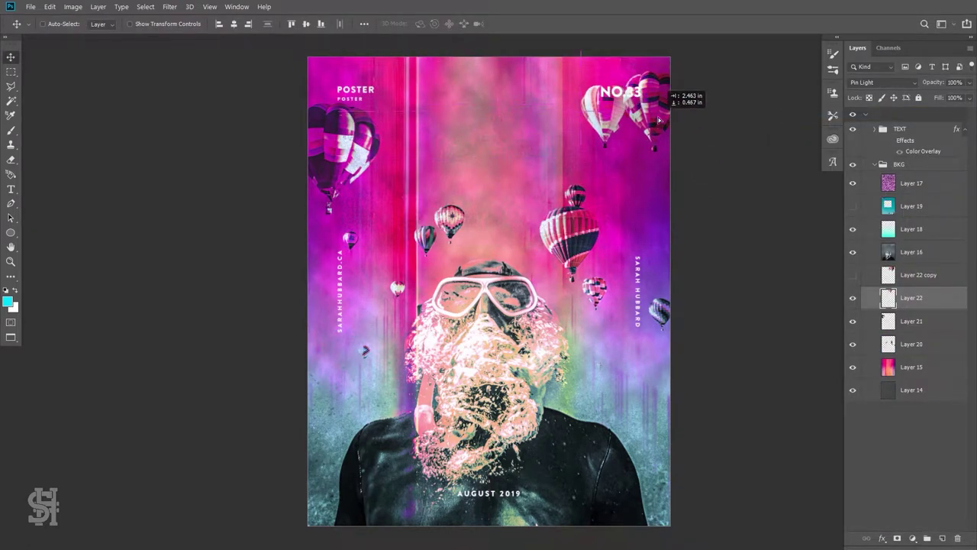
{"action": "mouse_move", "coordinate": [662, 97]}
{"action": "left_mouse_down"}
{"action": "mouse_move", "coordinate": [663, 113]}
{"action": "mouse_move", "coordinate": [700, 131]}
{"action": "left_mouse_up"}
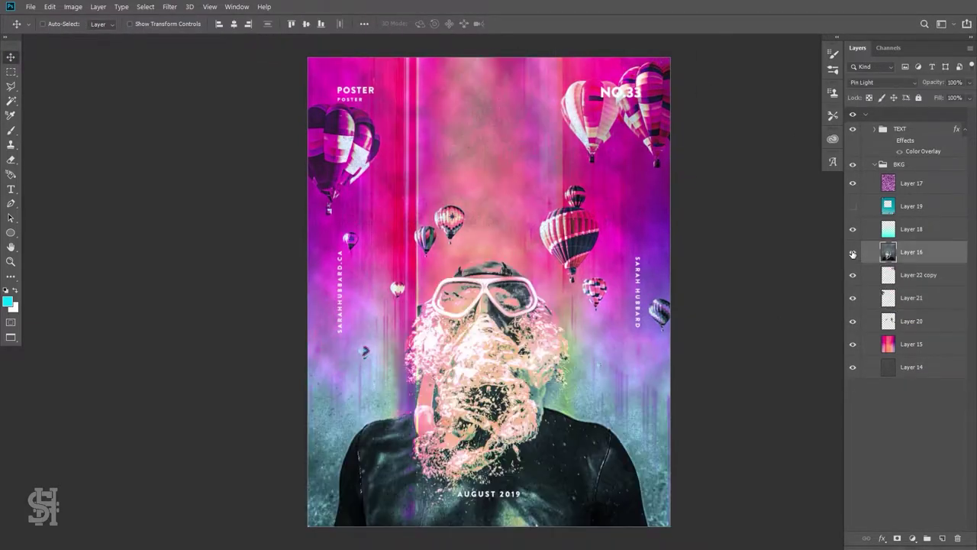
- Cancel Brightness/Contrast and add Camera Raw texture to the diver photo
{"action": "left_click", "coordinate": [74, 6]}
{"action": "left_click", "coordinate": [221, 33]}
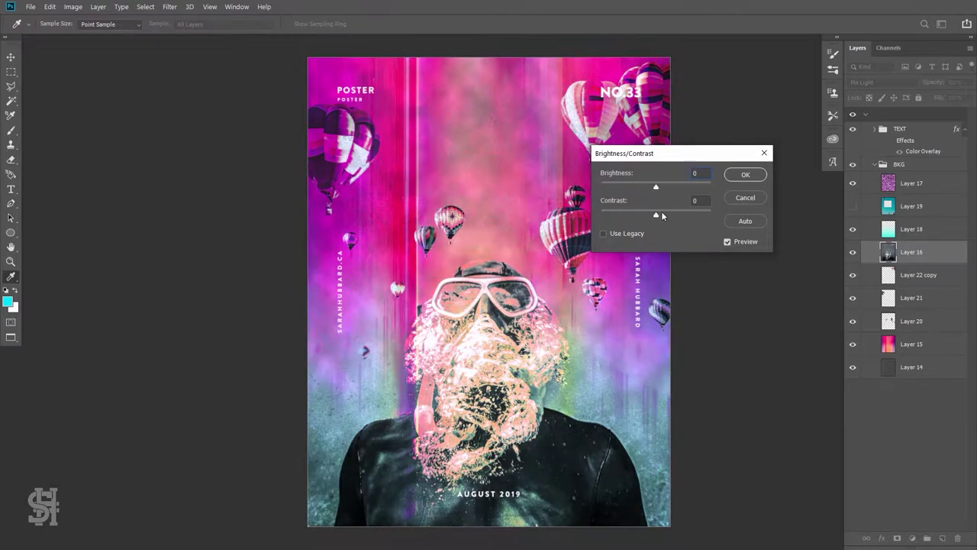
{"action": "key", "text": "Escape"}
{"action": "left_click", "coordinate": [169, 7]}
{"action": "left_click", "coordinate": [195, 70]}
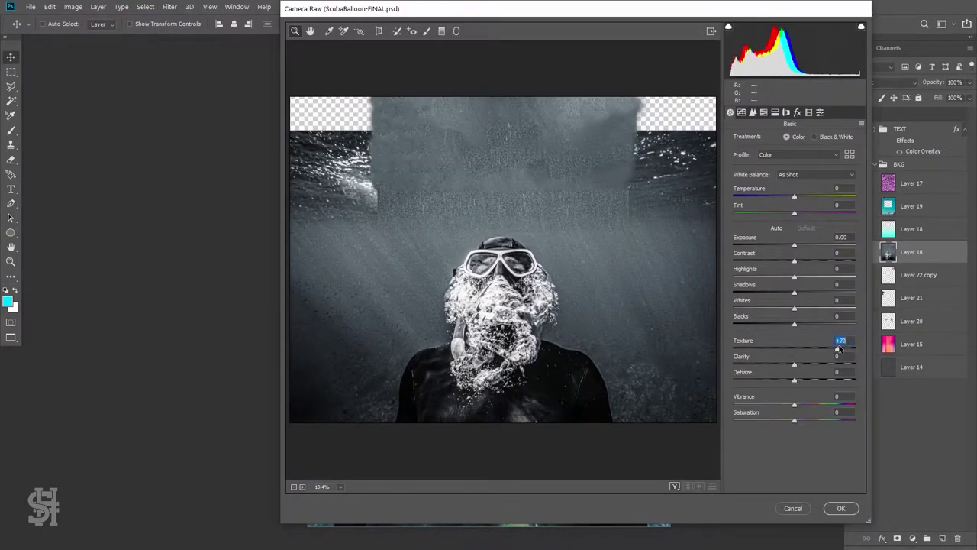
{"action": "key", "text": "Return"}
- Sharpen the diver's face with the Sharpen tool, then fit the poster in view
{"action": "left_click", "coordinate": [11, 275]}
{"action": "left_click", "coordinate": [61, 406]}
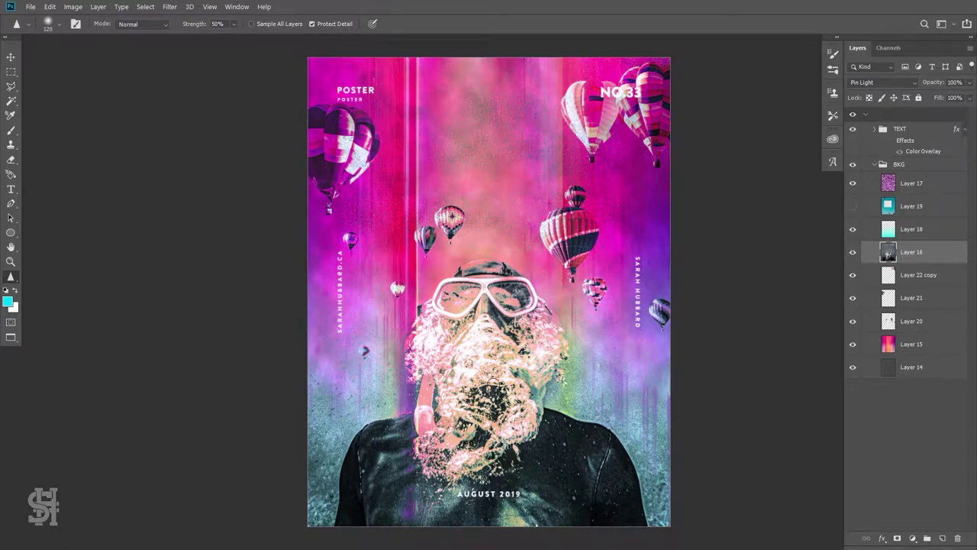
{"action": "key", "text": "z"}
{"action": "left_click", "coordinate": [493, 393]}
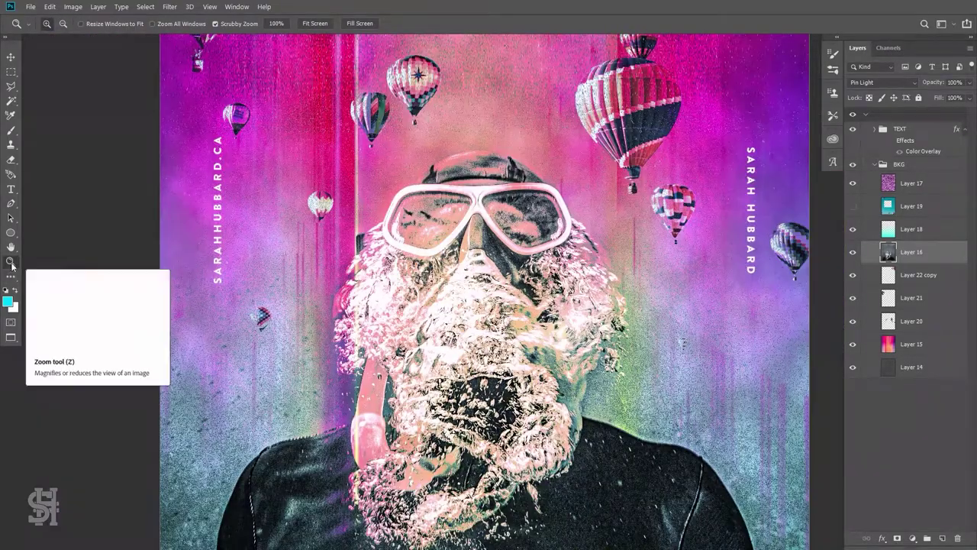
{"action": "left_click", "coordinate": [11, 275]}
{"action": "scroll", "coordinate": [555, 359], "scroll_direction": "down", "scroll_amount": 3}
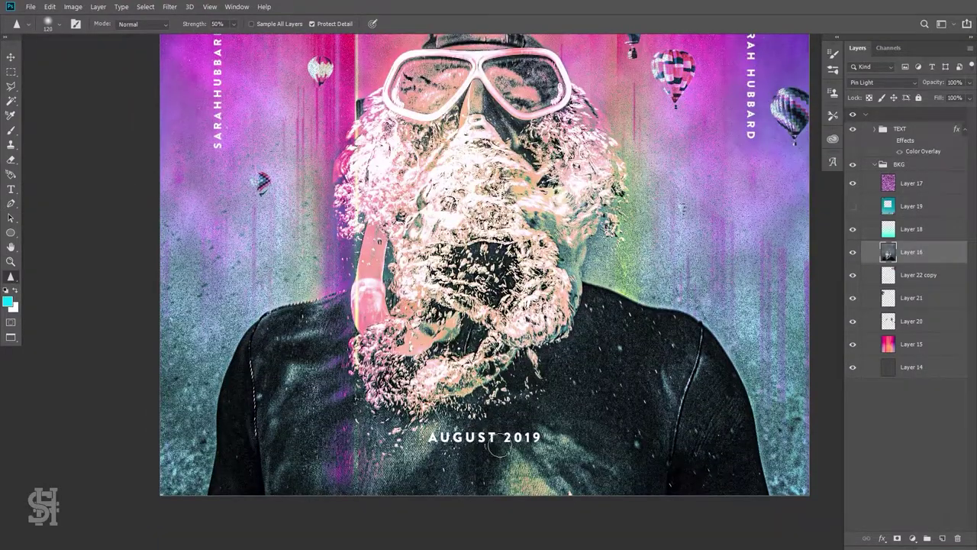
{"action": "key", "text": "ctrl+0"}
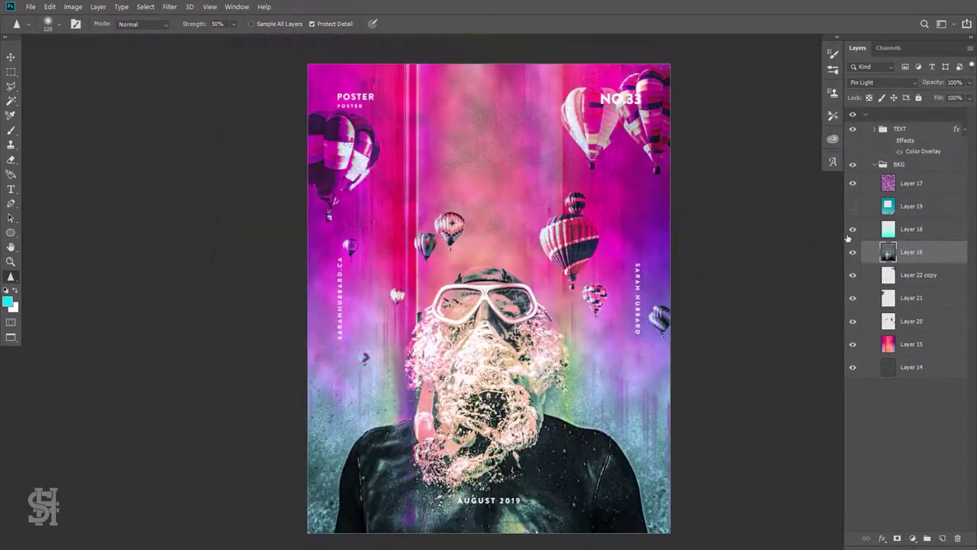
- Shrink the teal gradient layer's height with Free Transform
{"action": "left_click", "coordinate": [909, 229]}
{"action": "key", "text": "ctrl+t"}
{"action": "left_click_drag", "start_coordinate": [488, 64], "coordinate": [492, 288]}
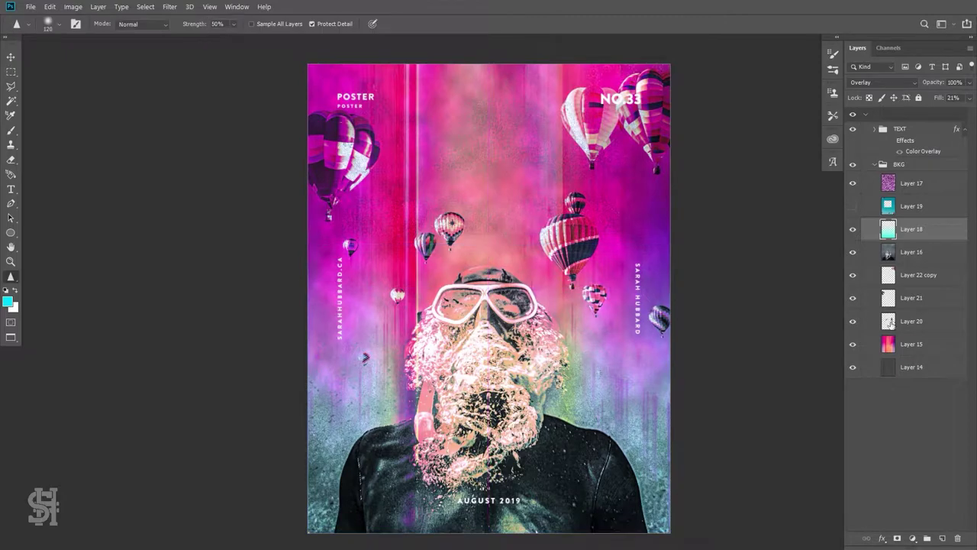
- Apply the Camera Raw filter to the glitch background layer
{"action": "left_click", "coordinate": [891, 343]}
{"action": "key", "text": "ctrl+shift+a"}
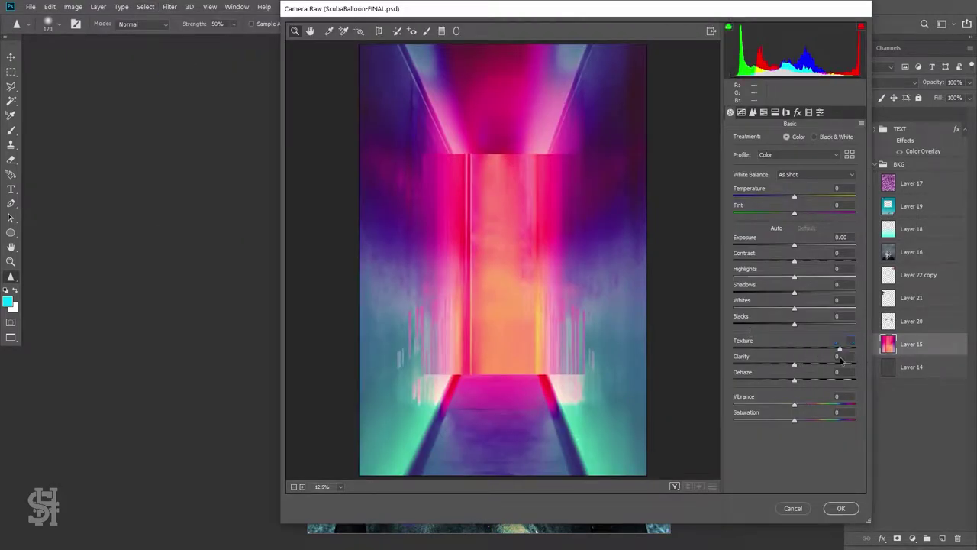
{"action": "key", "text": "Return"}
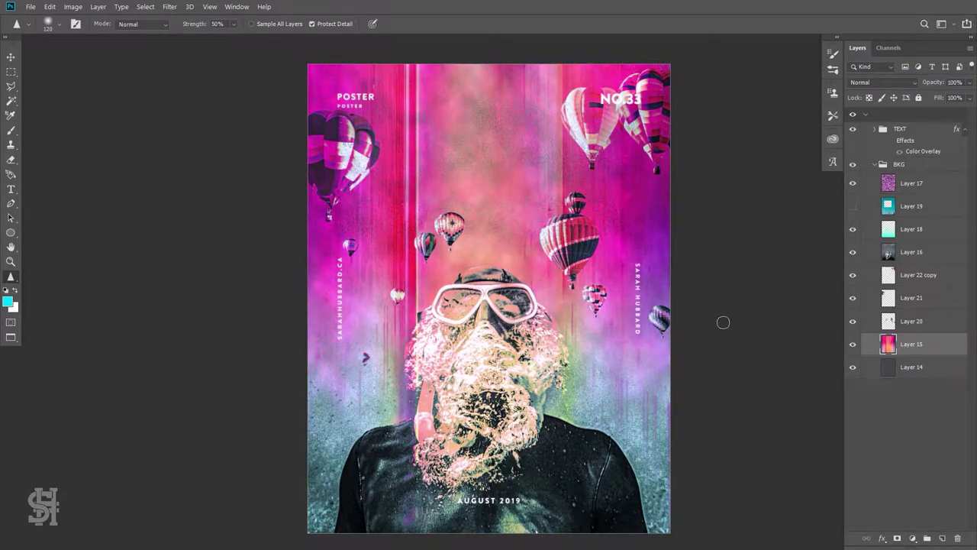
- Move the teal balloon sky layer up across the poster, then hide it
{"action": "key", "text": "v"}
{"action": "left_click", "coordinate": [853, 206]}
{"action": "left_click", "coordinate": [912, 206]}
{"action": "mouse_move", "coordinate": [504, 305]}
{"action": "left_mouse_down"}
{"action": "mouse_move", "coordinate": [538, 249]}
{"action": "mouse_move", "coordinate": [508, 95]}
{"action": "left_mouse_up"}
{"action": "key", "text": "m"}
{"action": "key", "text": "ctrl+d"}
{"action": "left_click", "coordinate": [853, 206]}
- Move the two small balloons up and to the right
{"action": "left_click", "coordinate": [871, 274]}
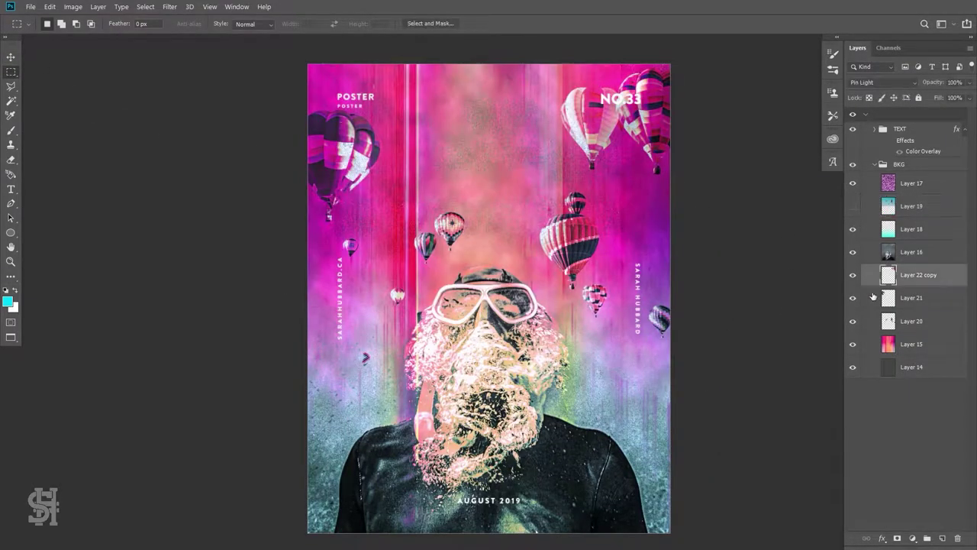
{"action": "left_click", "coordinate": [871, 318]}
{"action": "left_click_drag", "start_coordinate": [451, 242], "coordinate": [536, 181]}
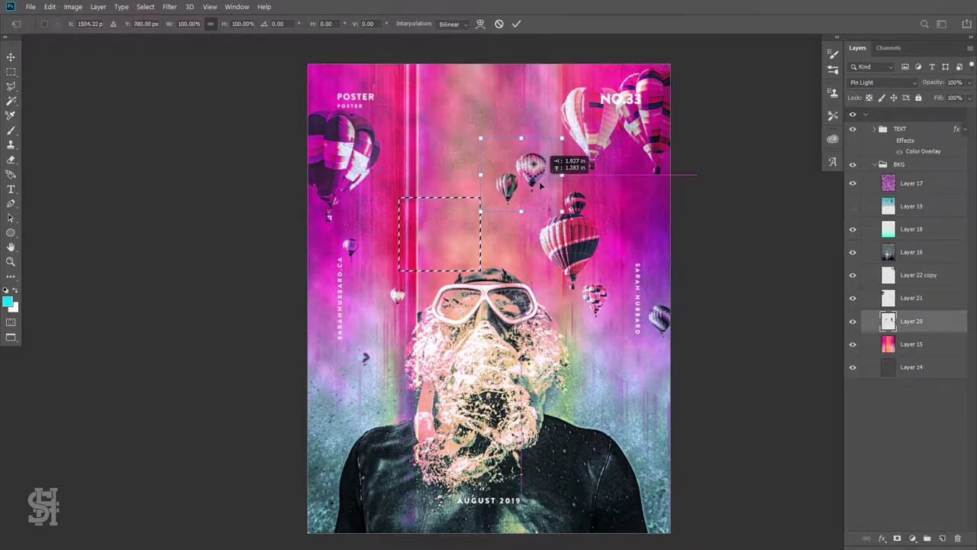
{"action": "key", "text": "ctrl+d"}
- Show the teal balloon sky layer and slide it down over the poster
{"action": "left_click", "coordinate": [853, 206]}
{"action": "left_click", "coordinate": [912, 206]}
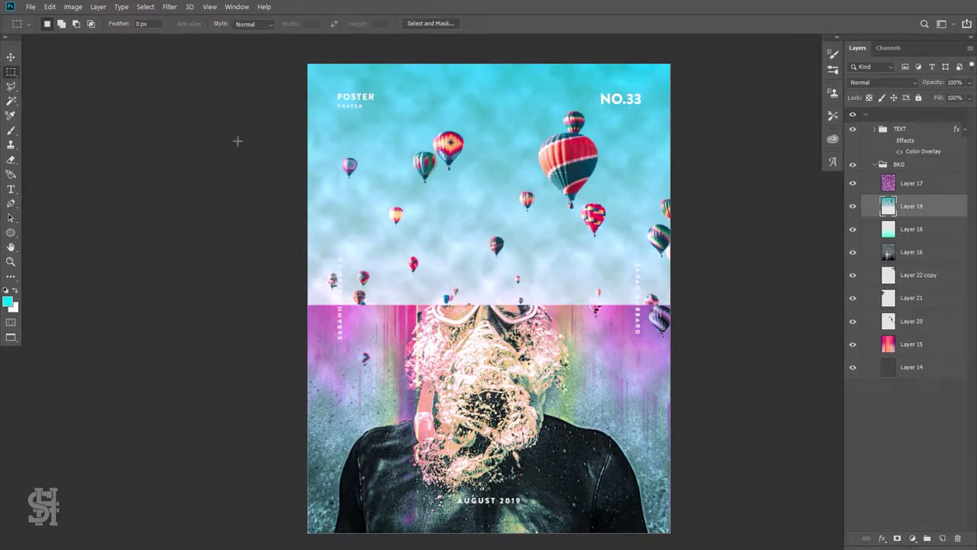
{"action": "key", "text": "v"}
{"action": "left_click_drag", "start_coordinate": [501, 159], "coordinate": [533, 409]}
{"action": "key", "text": "m"}
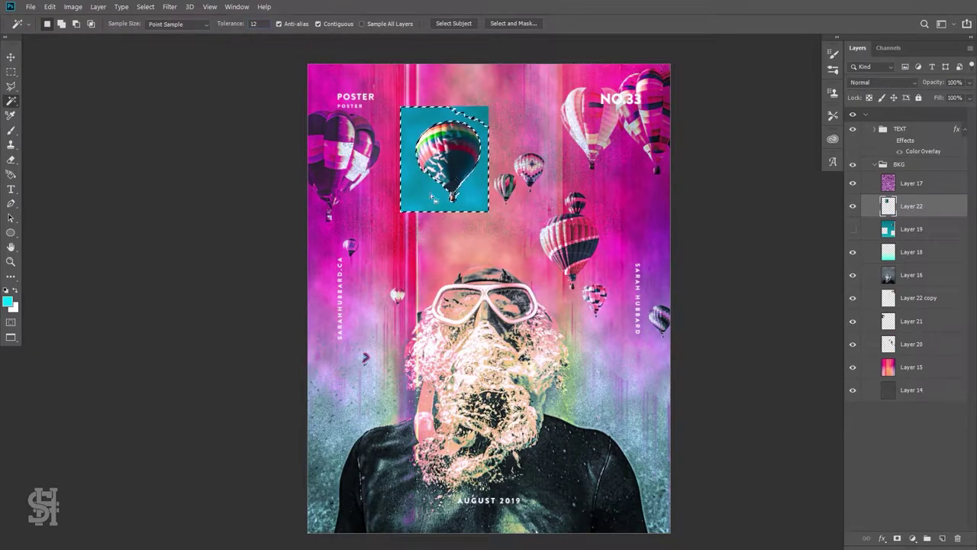
{"action": "scroll", "coordinate": [450, 120], "scroll_direction": "up", "scroll_amount": 5}
- Erase the blue background around the striped balloon and remove the leftover teal patch
{"action": "key", "text": "e"}
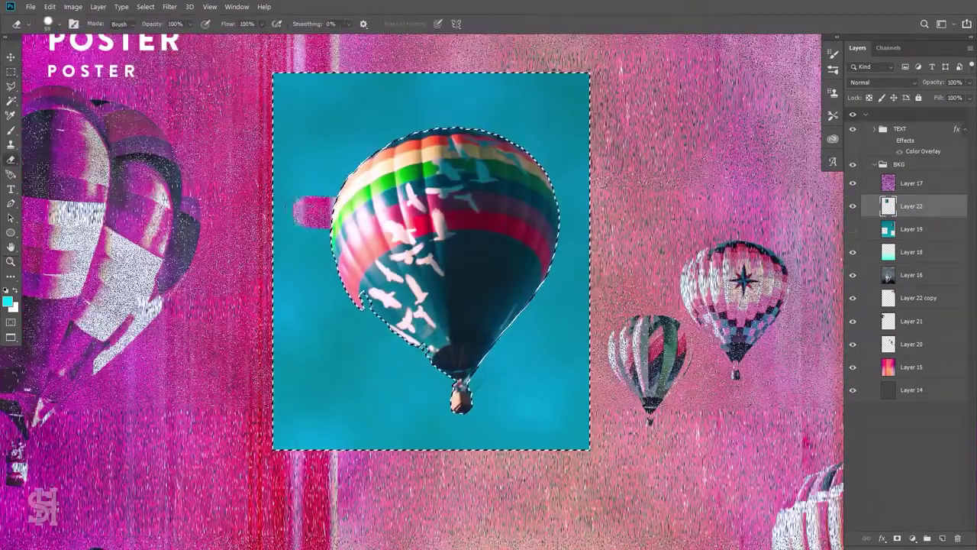
{"action": "mouse_move", "coordinate": [305, 191]}
{"action": "left_mouse_down"}
{"action": "mouse_move", "coordinate": [588, 183]}
{"action": "mouse_move", "coordinate": [504, 443]}
{"action": "mouse_move", "coordinate": [458, 382]}
{"action": "mouse_move", "coordinate": [283, 244]}
{"action": "mouse_move", "coordinate": [307, 243]}
{"action": "mouse_move", "coordinate": [358, 328]}
{"action": "mouse_move", "coordinate": [443, 428]}
{"action": "mouse_move", "coordinate": [377, 359]}
{"action": "mouse_move", "coordinate": [405, 370]}
{"action": "left_mouse_up"}
{"action": "key", "text": "ctrl+z"}
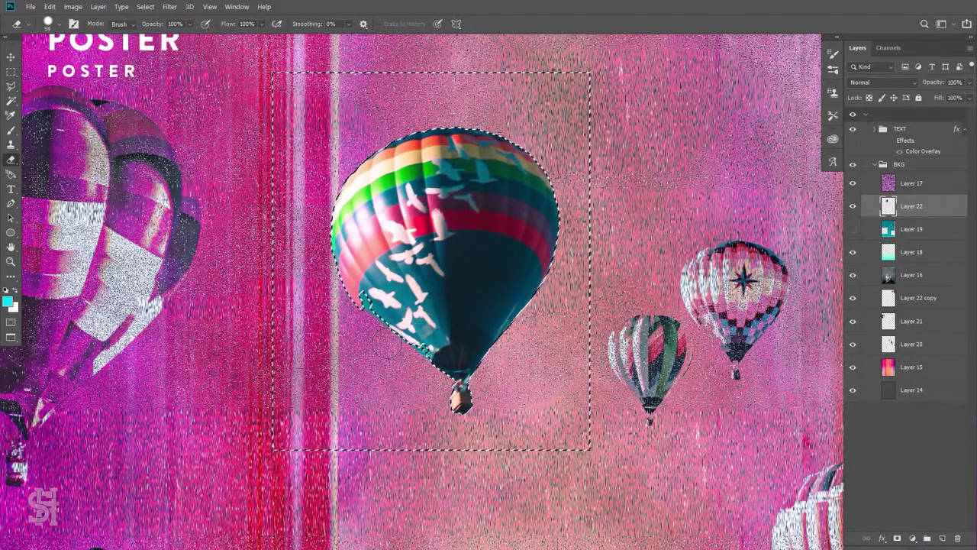
{"action": "left_click_drag", "start_coordinate": [374, 328], "coordinate": [405, 348]}
{"action": "key", "text": "m"}
{"action": "key", "text": "ctrl+d"}
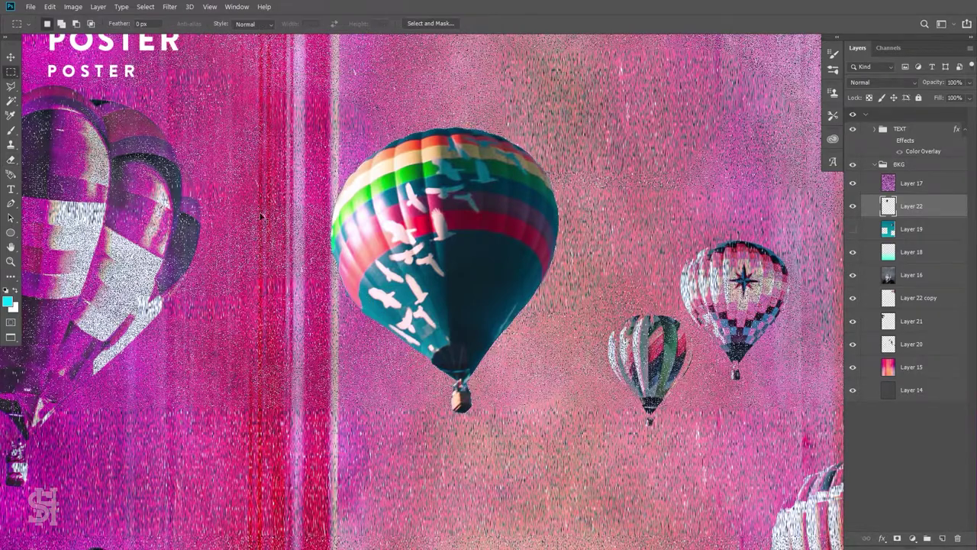
{"action": "key", "text": "ctrl+0"}
- Set the balloon to Pin Light, darken it with Curves, and drop saturation to -89
{"action": "left_click", "coordinate": [882, 81]}
{"action": "left_click", "coordinate": [858, 265]}
{"action": "left_click", "coordinate": [73, 6]}
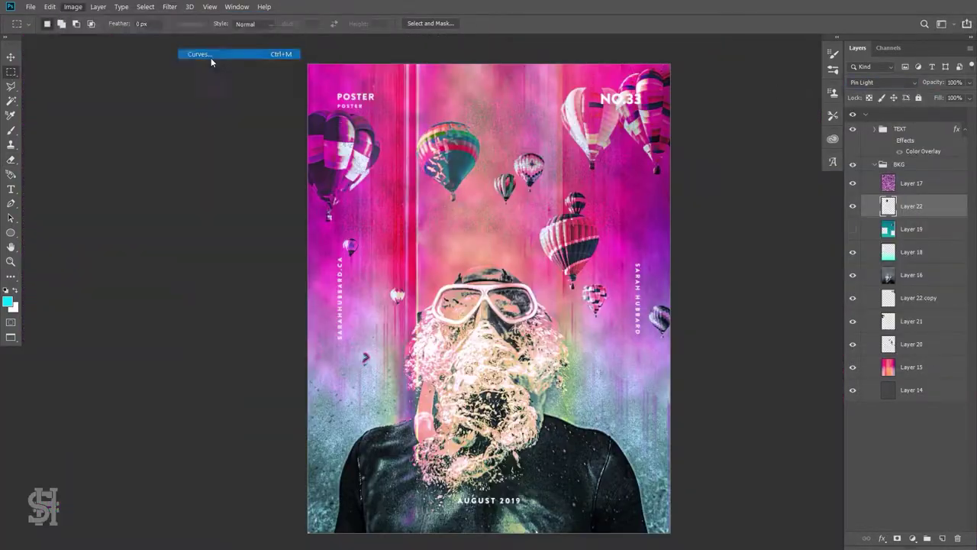
{"action": "left_click", "coordinate": [211, 55]}
{"action": "left_click_drag", "start_coordinate": [595, 352], "coordinate": [601, 356]}
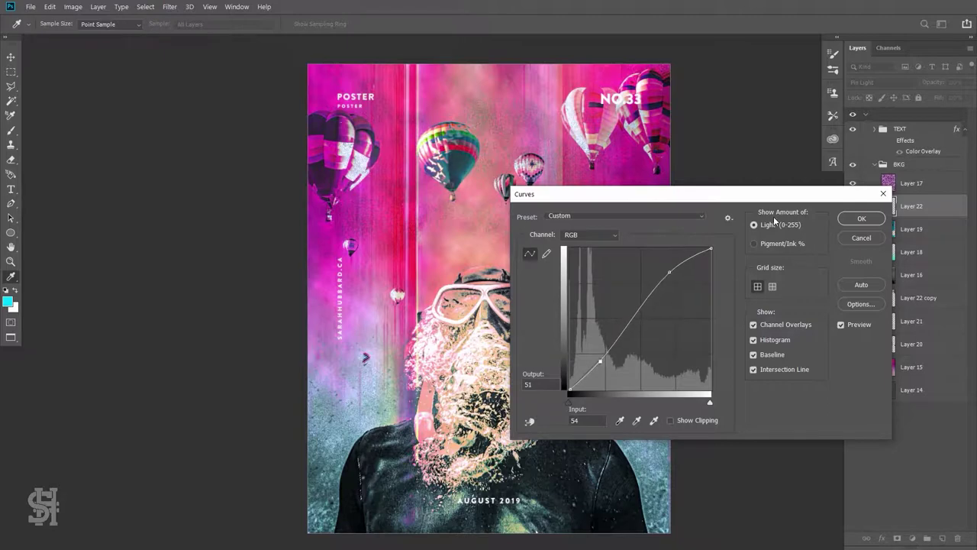
{"action": "left_click", "coordinate": [861, 219]}
{"action": "left_click", "coordinate": [73, 6]}
{"action": "left_click", "coordinate": [211, 89]}
{"action": "left_click_drag", "start_coordinate": [771, 385], "coordinate": [721, 386]}
{"action": "key", "text": "Return"}
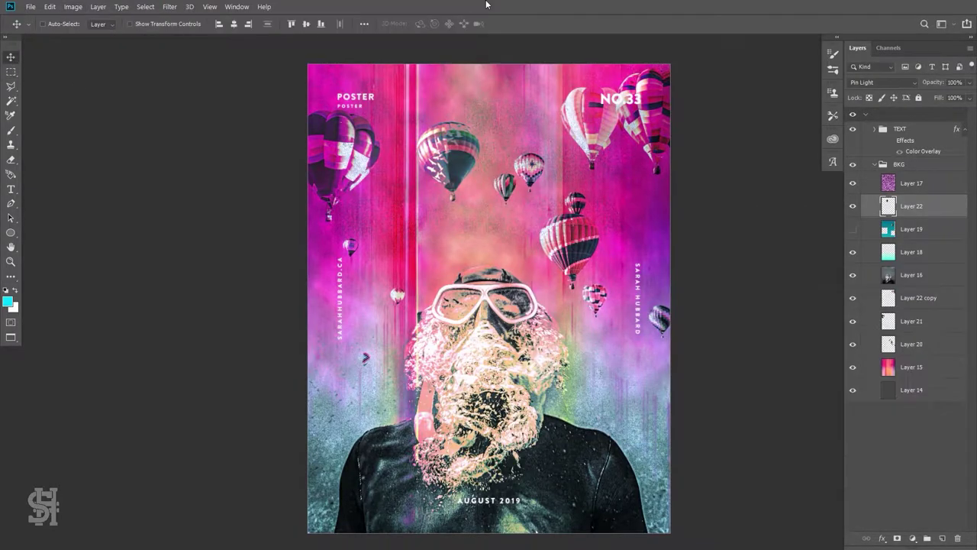
- Shrink the striped balloon to about half size with Free Transform
{"action": "key", "text": "ctrl+t"}
{"action": "mouse_move", "coordinate": [488, 229]}
{"action": "left_mouse_down"}
{"action": "mouse_move", "coordinate": [451, 180]}
{"action": "mouse_move", "coordinate": [426, 238]}
{"action": "left_mouse_up"}
{"action": "key", "text": "Return"}
- Select Layer 20 and reposition its small balloons
{"action": "right_click", "coordinate": [541, 181]}
{"action": "left_click", "coordinate": [565, 252]}
{"action": "key", "text": "m"}
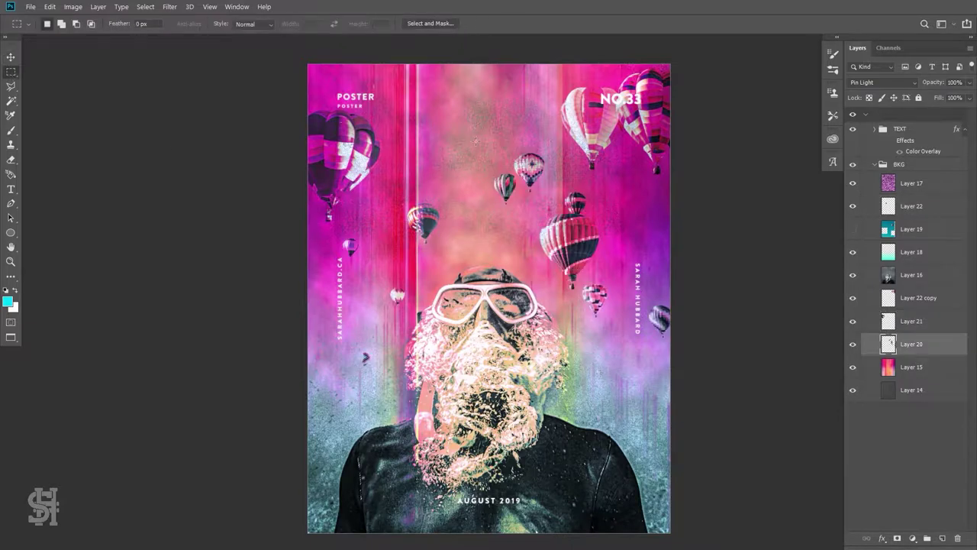
{"action": "left_click_drag", "start_coordinate": [470, 134], "coordinate": [589, 183]}
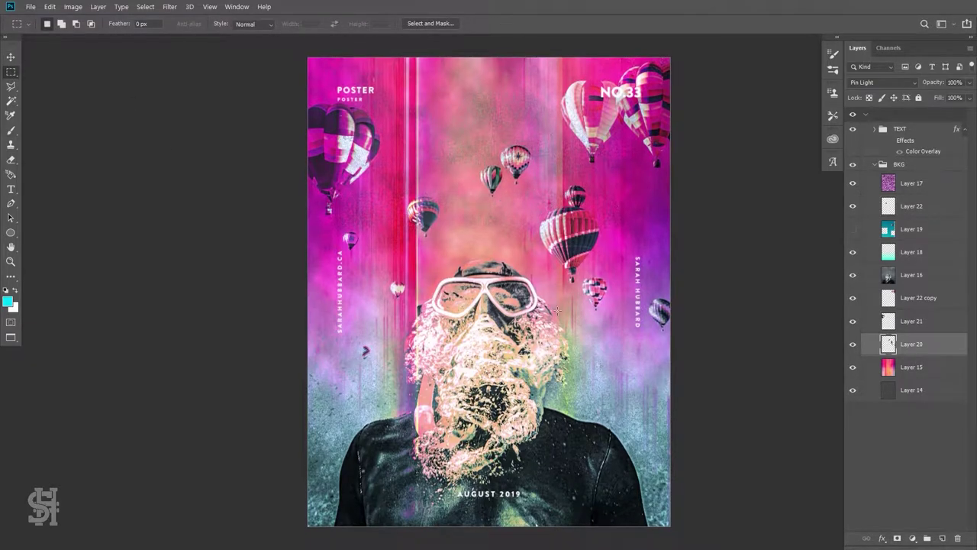
- Duplicate the gradient background Layer 15, hide the original, and move the copy down
{"action": "right_click", "coordinate": [911, 367]}
{"action": "left_click", "coordinate": [801, 102]}
{"action": "key", "text": "Return"}
{"action": "left_click", "coordinate": [853, 390]}
{"action": "key", "text": "ctrl+t"}
{"action": "key", "text": "ctrl+minus"}
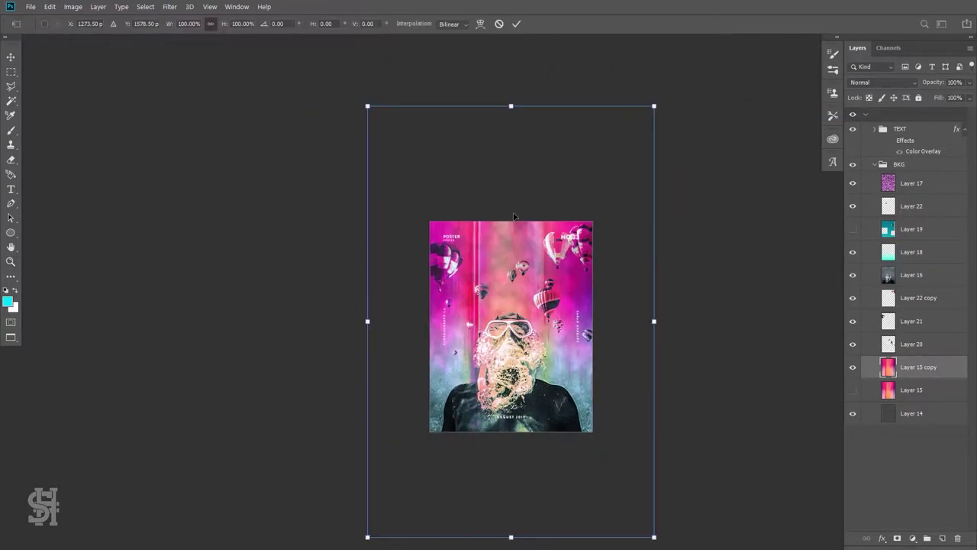
{"action": "key", "text": "Return"}
{"action": "key", "text": "z"}
{"action": "left_click", "coordinate": [531, 351]}
{"action": "key", "text": "v"}
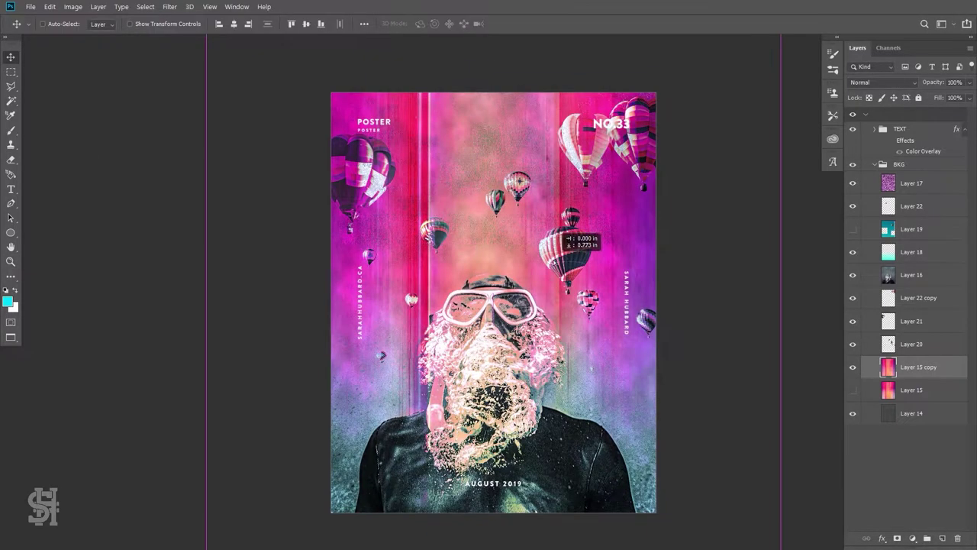
{"action": "mouse_move", "coordinate": [593, 292]}
{"action": "left_mouse_down"}
{"action": "mouse_move", "coordinate": [570, 243]}
{"action": "mouse_move", "coordinate": [570, 313]}
{"action": "left_mouse_up"}
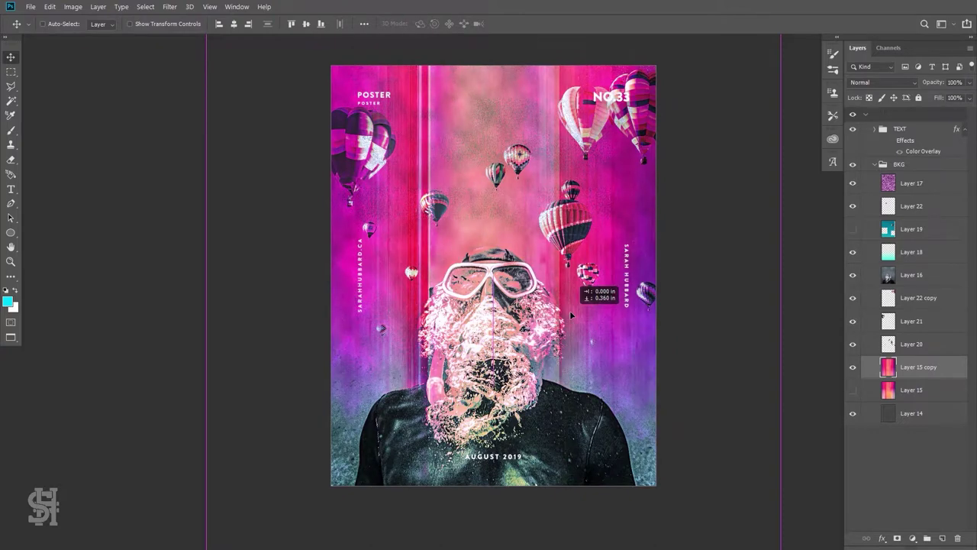
- Tint overlay Layer 18 green with Hue/Saturation
{"action": "left_click", "coordinate": [870, 252]}
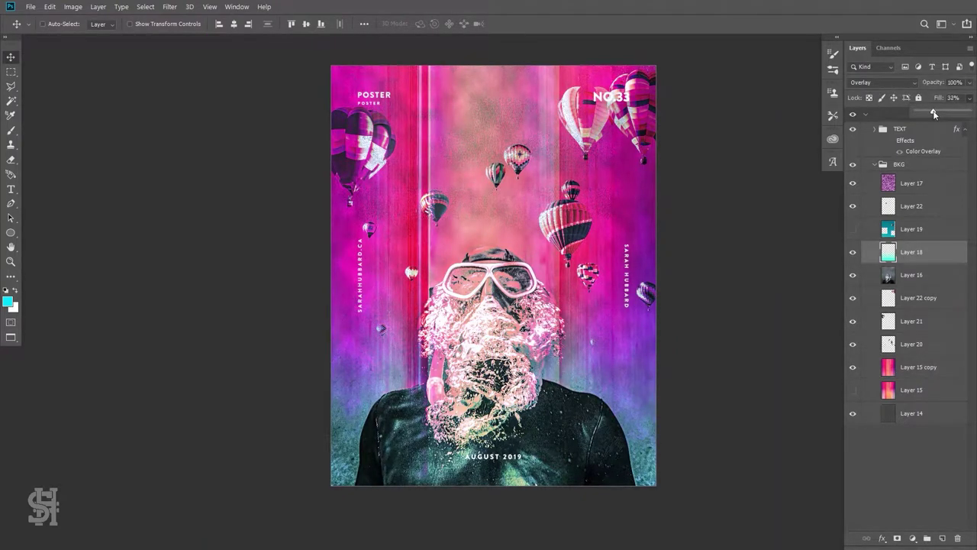
{"action": "left_click", "coordinate": [74, 6]}
{"action": "left_click", "coordinate": [240, 87]}
{"action": "left_click", "coordinate": [899, 306]}
- Toggle Layer 15 copy's visibility to compare the result
{"action": "left_click", "coordinate": [871, 368]}
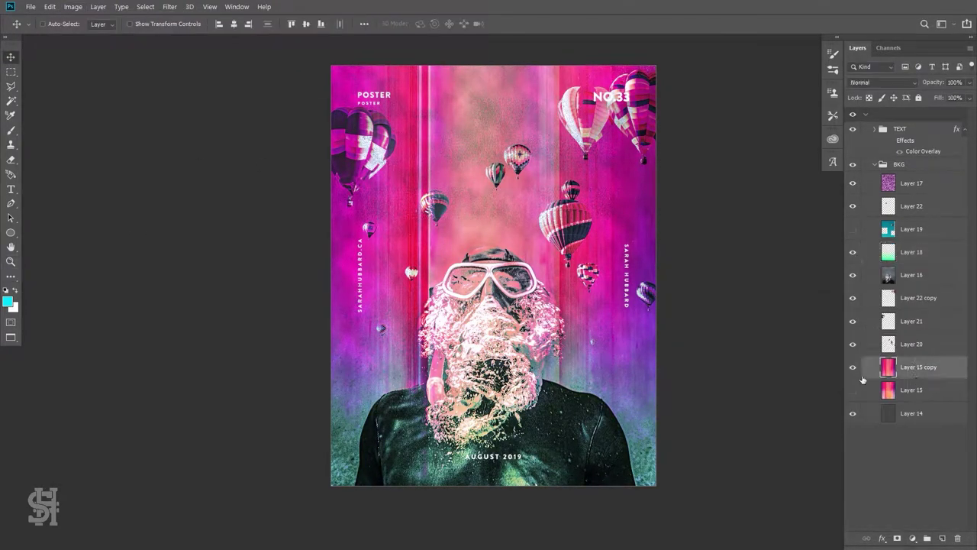
{"action": "key", "text": "z"}
{"action": "left_click", "coordinate": [853, 368]}
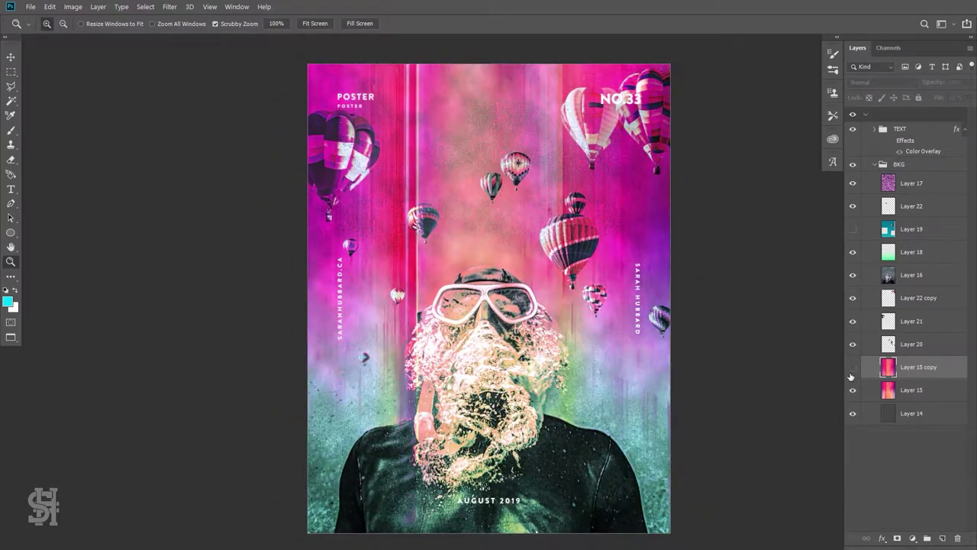
{"action": "key", "text": "v"}
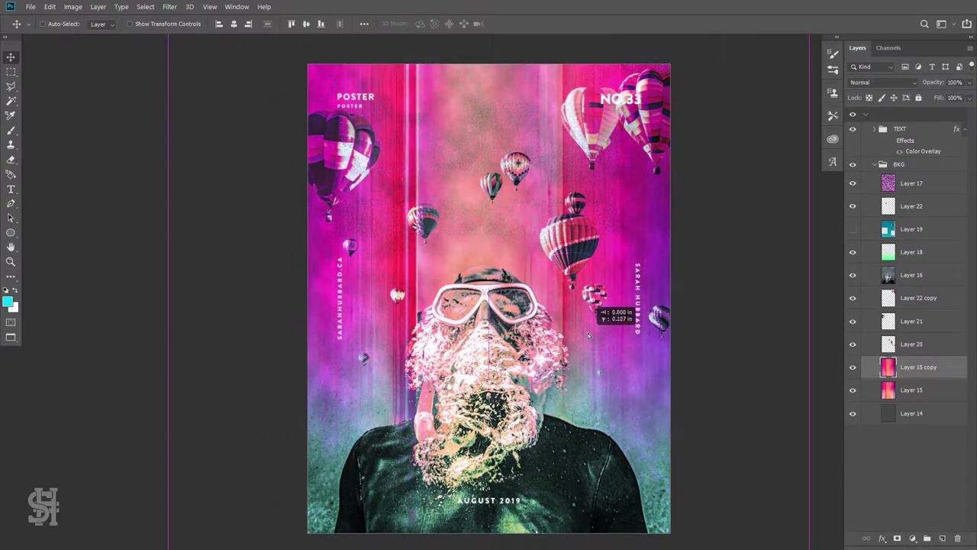
{"action": "left_click", "coordinate": [853, 368]}
{"action": "left_click", "coordinate": [853, 368]}
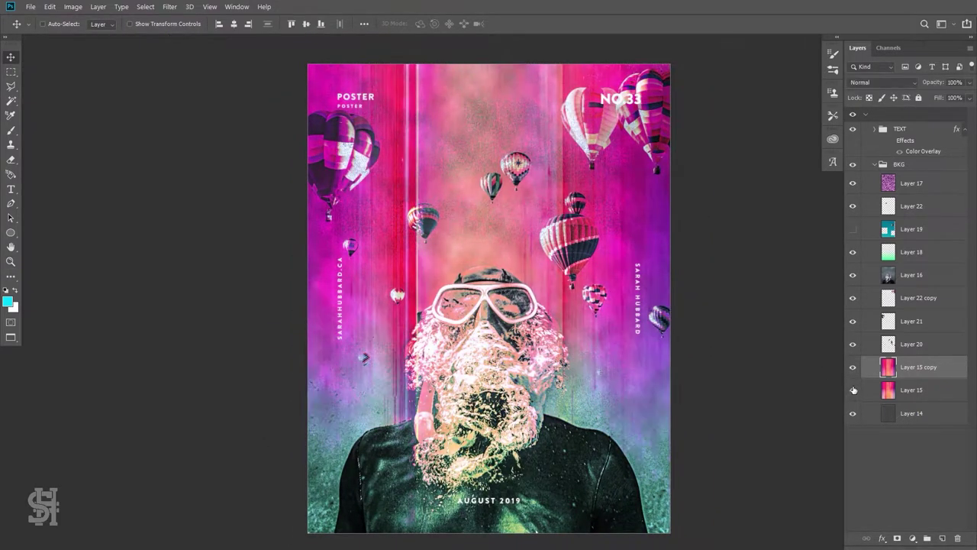
- Lower Layer 18's fill to 15%
{"action": "left_click", "coordinate": [917, 252]}
{"action": "left_click", "coordinate": [969, 98]}
{"action": "left_click_drag", "start_coordinate": [942, 113], "coordinate": [926, 112]}
- Show Layer 19 and select a balloon area on it
{"action": "left_click", "coordinate": [853, 229]}
{"action": "left_click", "coordinate": [909, 229]}
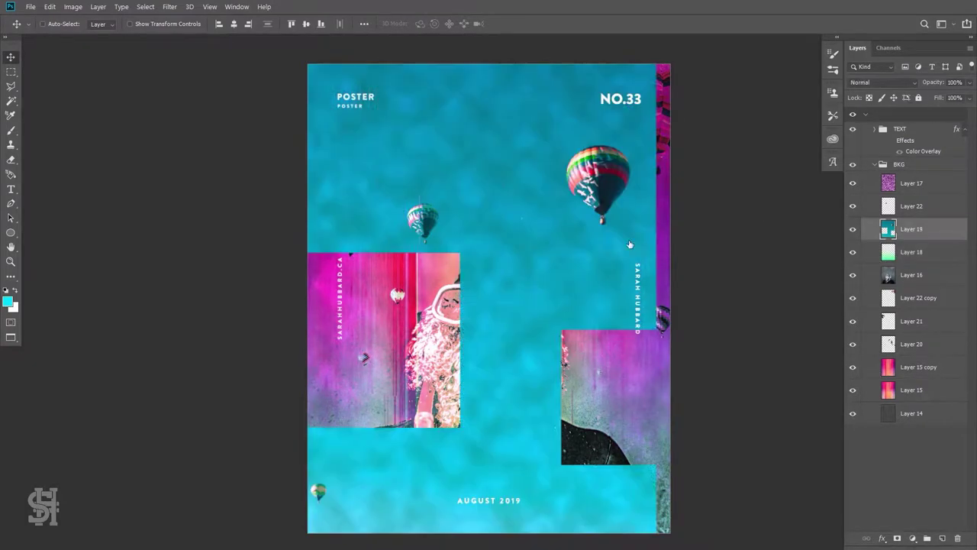
{"action": "left_click_drag", "start_coordinate": [549, 305], "coordinate": [639, 391]}
- Copy the balloon to a new layer, hide Layer 19, and try Pin Light before reverting to Normal
{"action": "key", "text": "m"}
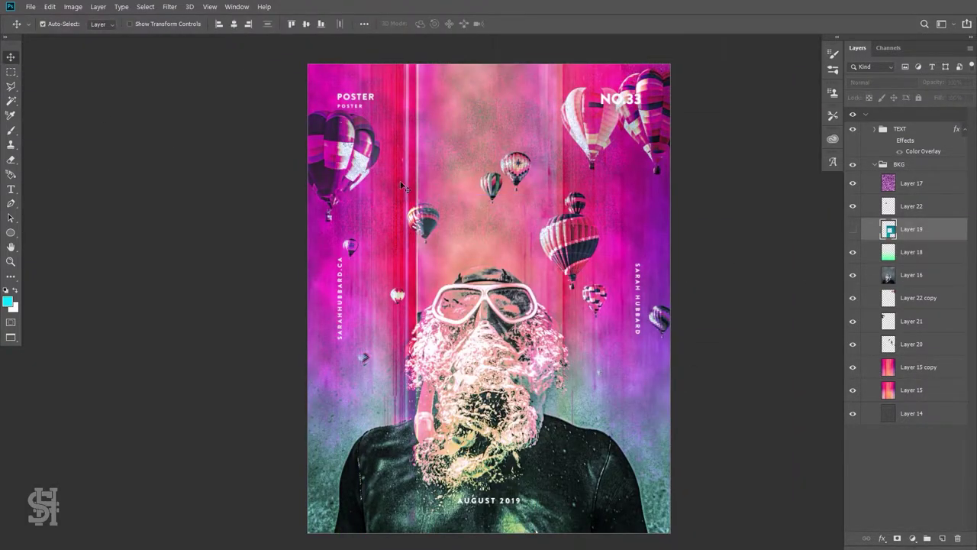
{"action": "left_click", "coordinate": [882, 82]}
{"action": "left_click", "coordinate": [871, 266]}
{"action": "key", "text": "w"}
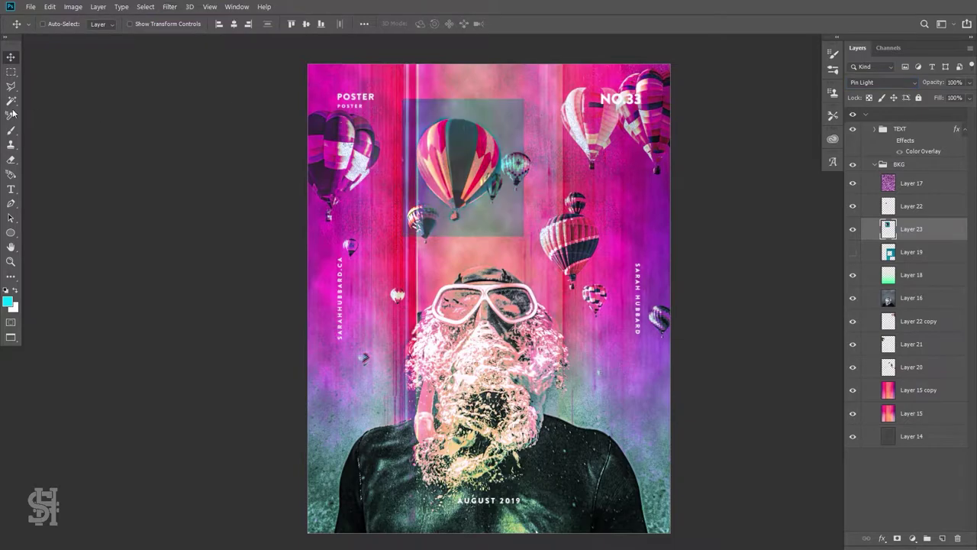
{"action": "left_click", "coordinate": [425, 165]}
{"action": "key", "text": "m"}
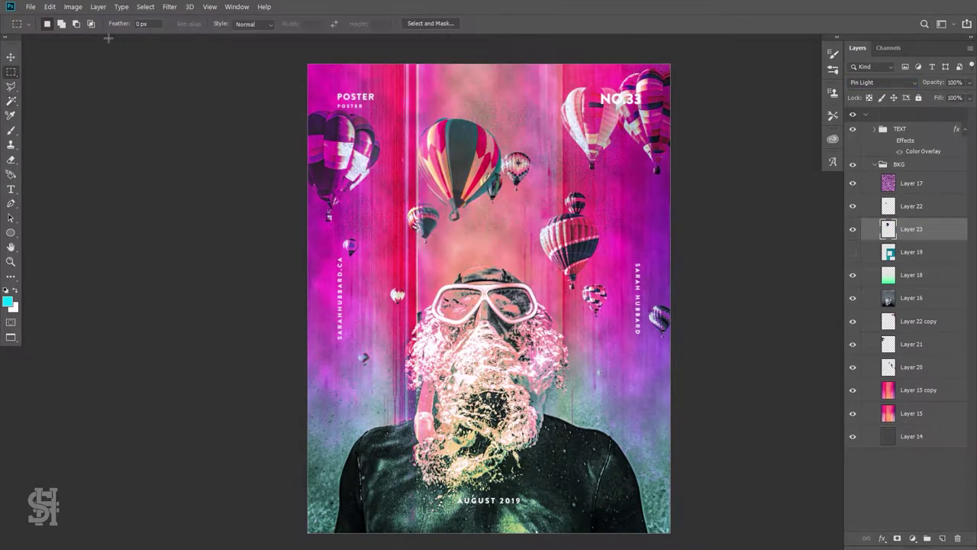
{"action": "scroll", "coordinate": [474, 145], "scroll_direction": "up", "scroll_amount": 3}
{"action": "left_click", "coordinate": [882, 81]}
{"action": "left_click", "coordinate": [871, 93]}
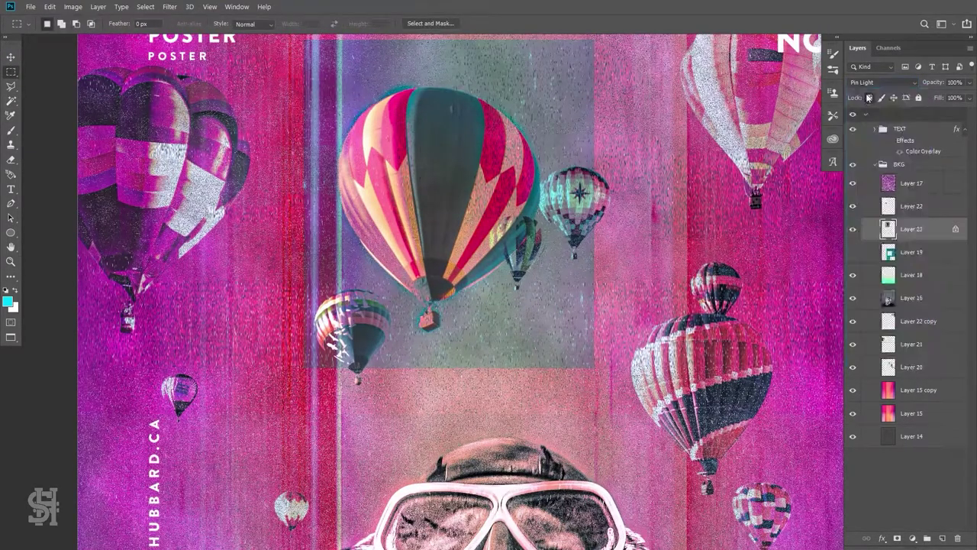
- Delete the cyan sky around the balloon using a colour selection at tolerance 45
{"action": "key", "text": "w"}
{"action": "left_click", "coordinate": [345, 93]}
{"action": "double_click", "coordinate": [258, 23]}
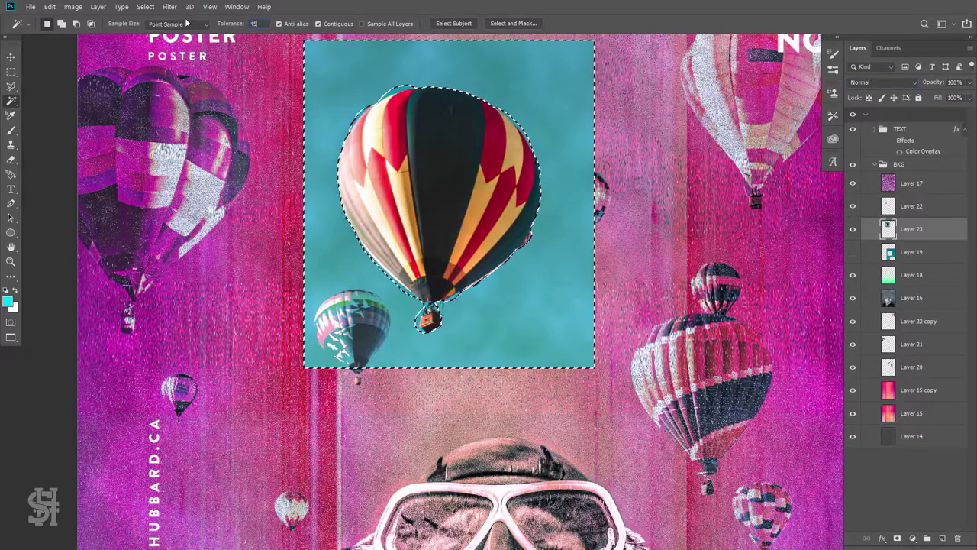
{"action": "type", "text": "45"}
{"action": "left_click", "coordinate": [450, 317]}
{"action": "key", "text": "Delete"}
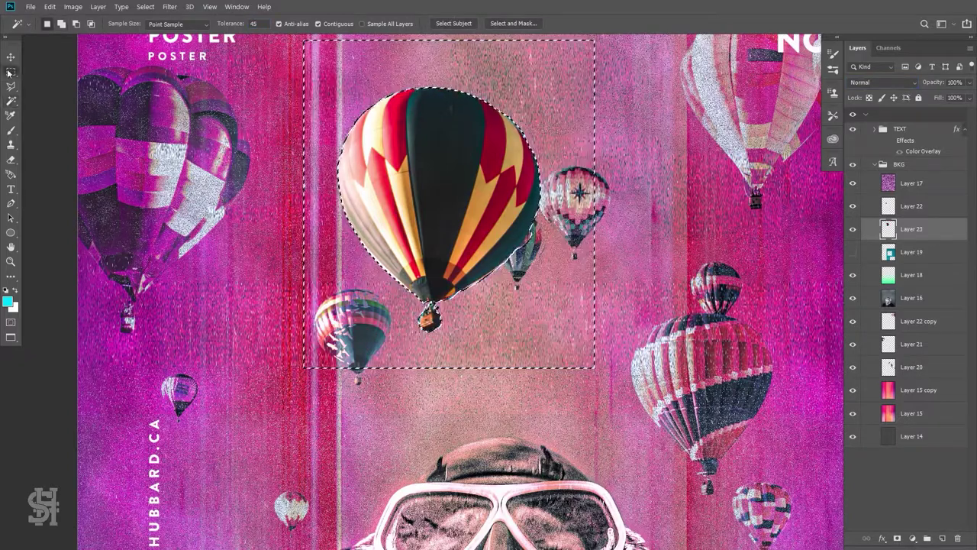
{"action": "key", "text": "ctrl+d"}
- Set the balloon layer to Pin Light and darken it slightly with Curves
{"action": "left_click", "coordinate": [882, 82]}
{"action": "left_click", "coordinate": [878, 252]}
{"action": "key", "text": "ctrl+0"}
{"action": "left_click", "coordinate": [73, 7]}
{"action": "left_click", "coordinate": [200, 54]}
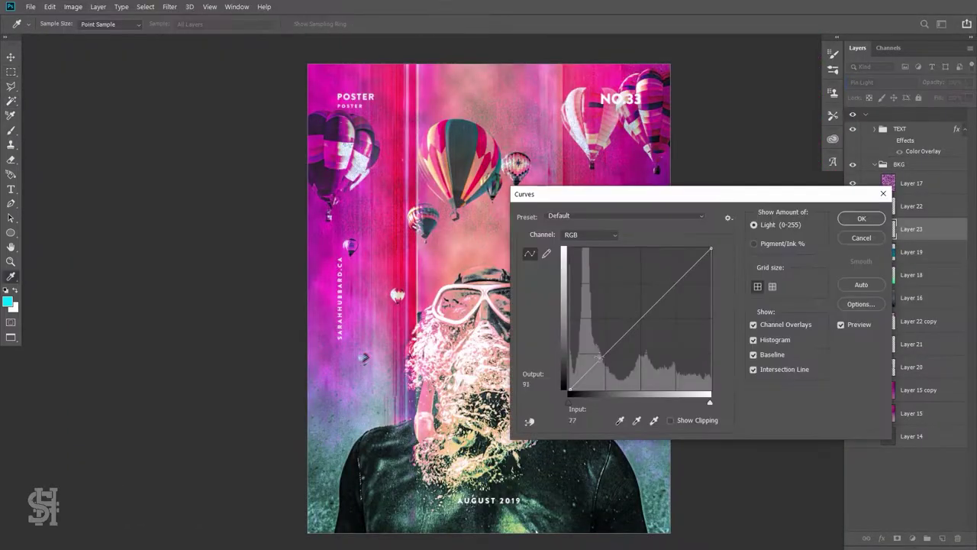
{"action": "left_click_drag", "start_coordinate": [600, 359], "coordinate": [601, 369]}
{"action": "key", "text": "Return"}
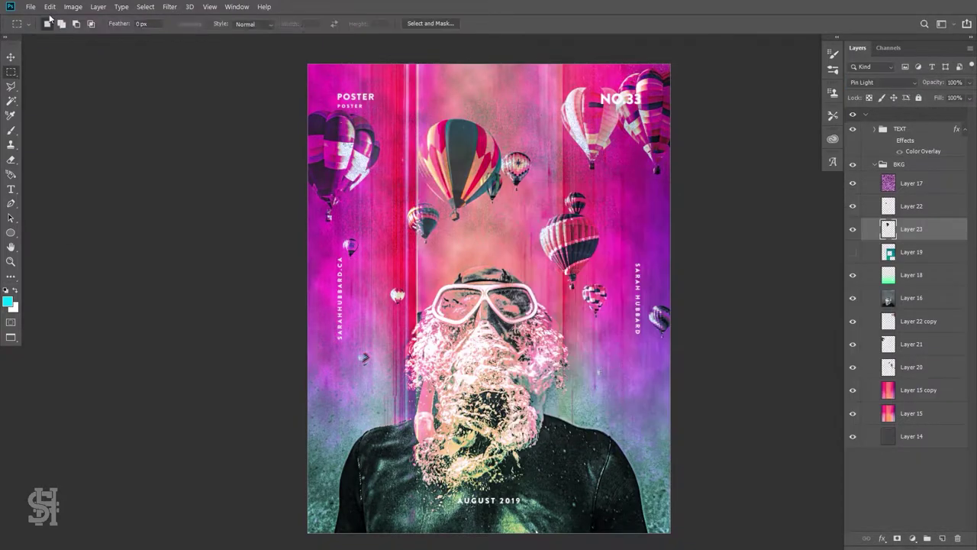
- Apply Hue/Saturation and Brightness/Contrast adjustments to the balloon layer
{"action": "left_click", "coordinate": [74, 7]}
{"action": "left_click", "coordinate": [200, 107]}
{"action": "key", "text": "Return"}
{"action": "left_click", "coordinate": [74, 7]}
{"action": "left_click", "coordinate": [200, 31]}
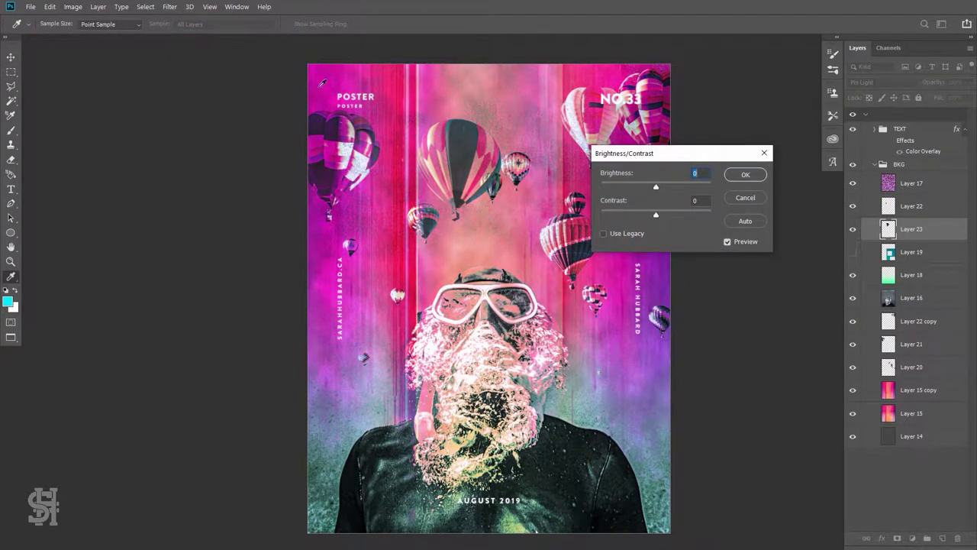
{"action": "key", "text": "Return"}
{"action": "left_click", "coordinate": [74, 7]}
- Reshape the Curves to lift the balloon's tones
{"action": "left_click", "coordinate": [218, 54]}
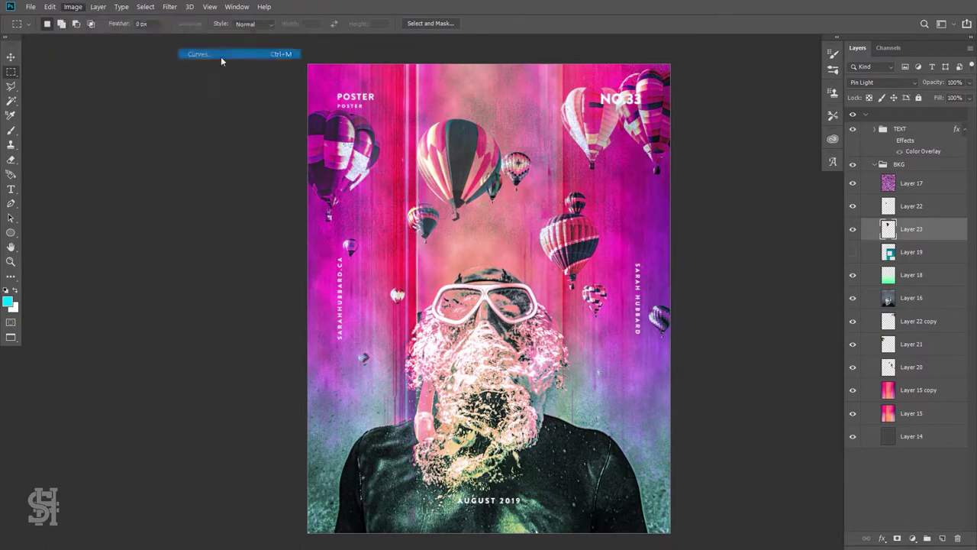
{"action": "left_click_drag", "start_coordinate": [594, 365], "coordinate": [594, 353]}
{"action": "left_click_drag", "start_coordinate": [666, 279], "coordinate": [668, 281]}
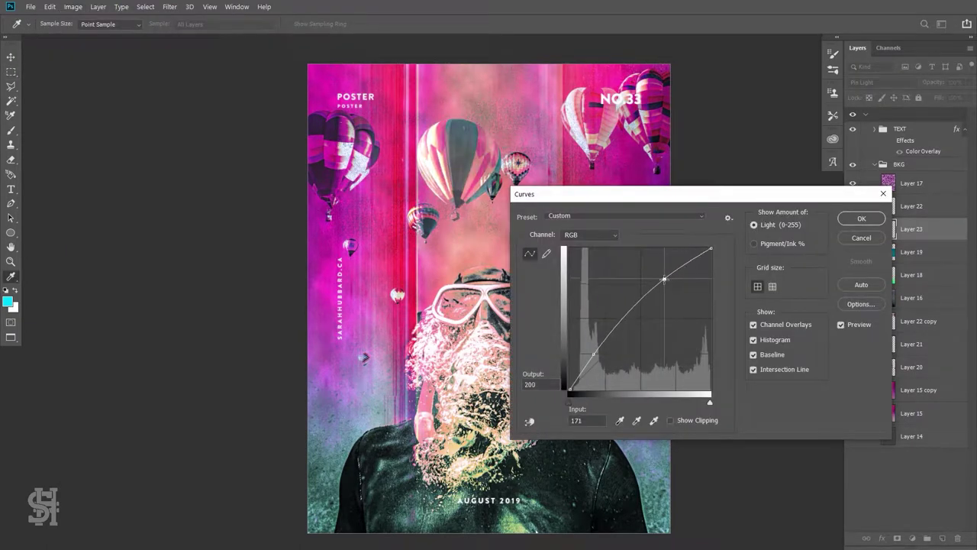
{"action": "left_click", "coordinate": [862, 218]}
- Move the large balloon up near the top, duplicate its layer, and run Camera Raw on Layer 23
{"action": "left_click_drag", "start_coordinate": [457, 160], "coordinate": [452, 107]}
{"action": "right_click", "coordinate": [921, 228]}
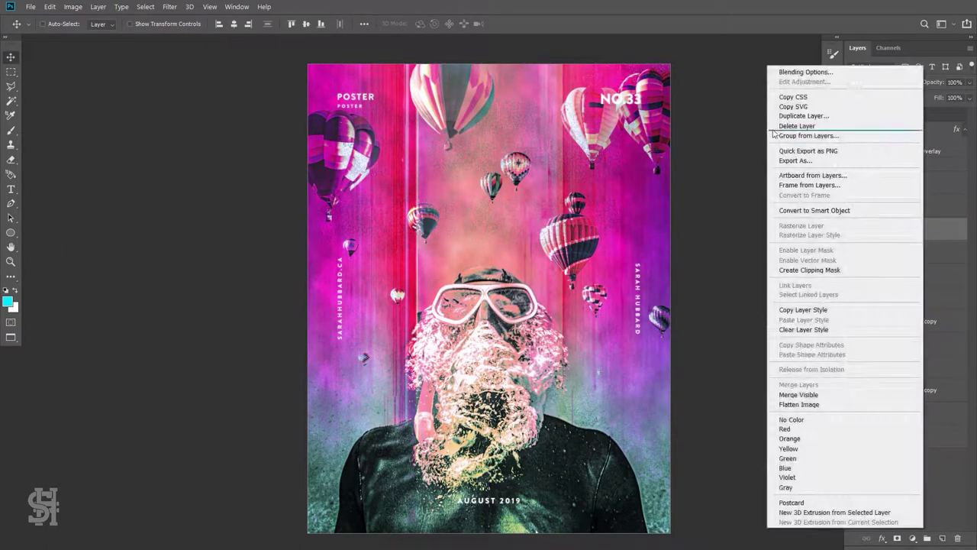
{"action": "left_click", "coordinate": [859, 231]}
{"action": "left_click", "coordinate": [916, 257]}
{"action": "left_click", "coordinate": [169, 7]}
{"action": "left_click", "coordinate": [229, 70]}
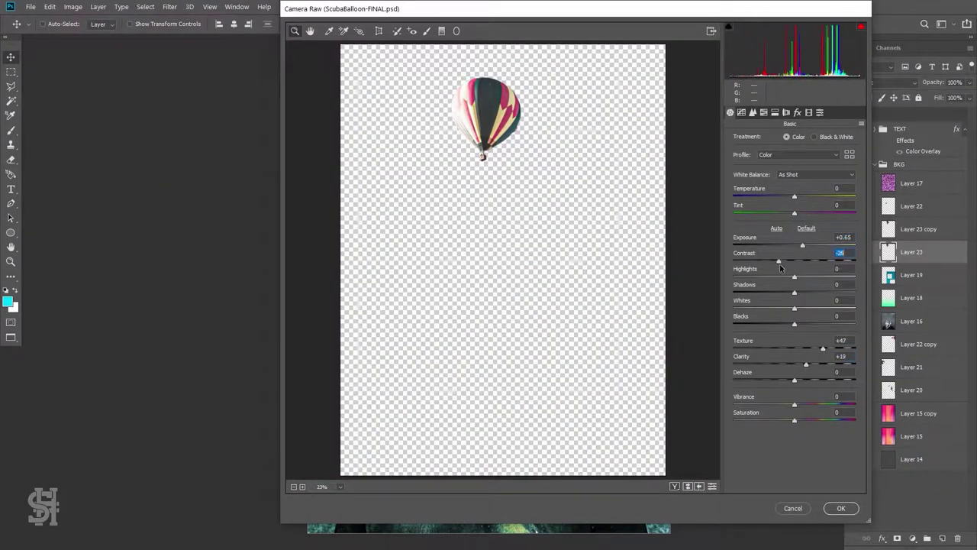
{"action": "key", "text": "Return"}
- Darken the balloons by bending the Curves down
{"action": "left_click", "coordinate": [73, 7]}
{"action": "left_click", "coordinate": [198, 54]}
{"action": "left_click_drag", "start_coordinate": [665, 279], "coordinate": [683, 292]}
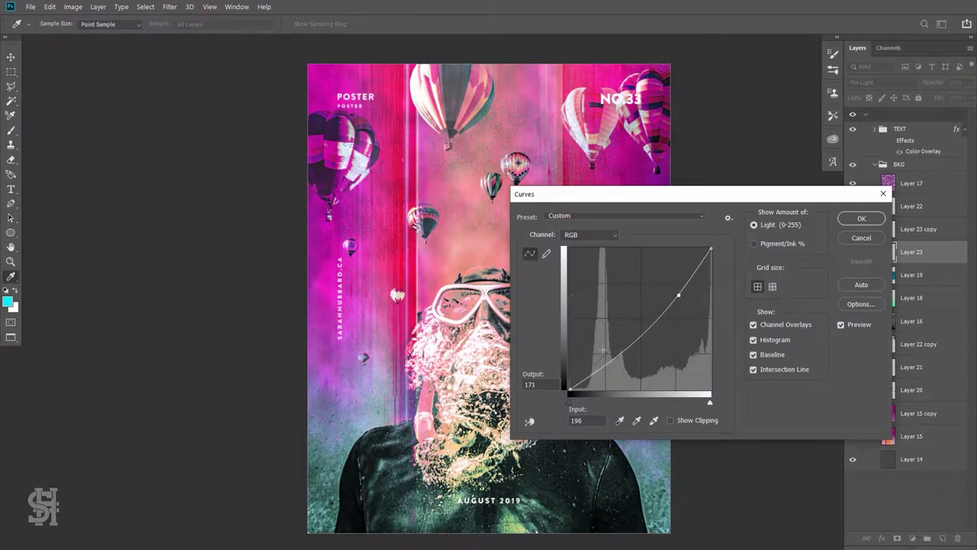
{"action": "key", "text": "Return"}
- Duplicate the balloon layer and nudge the top balloon left and down
{"action": "key", "text": "ctrl+z"}
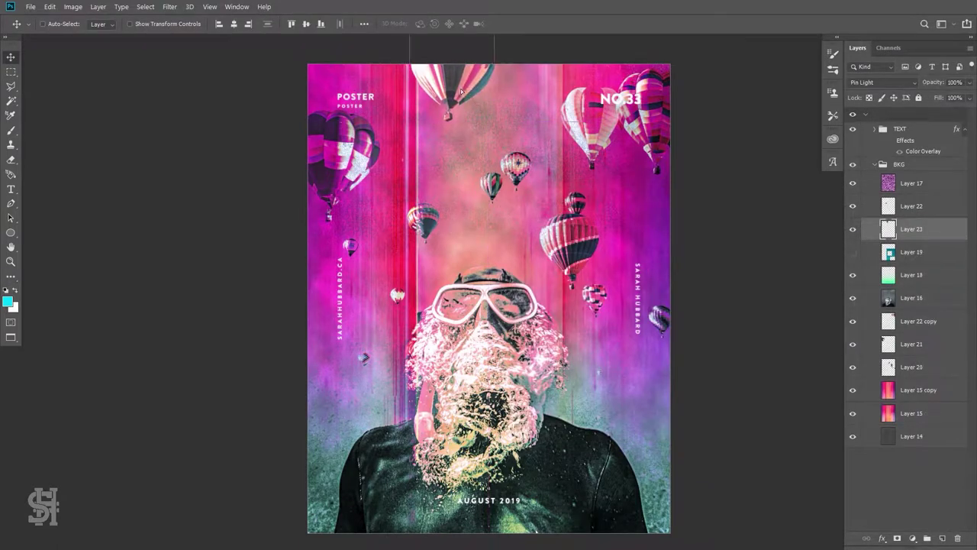
{"action": "left_click", "coordinate": [595, 151]}
{"action": "mouse_move", "coordinate": [446, 72]}
{"action": "left_mouse_down"}
{"action": "mouse_move", "coordinate": [484, 94]}
{"action": "mouse_move", "coordinate": [445, 100]}
{"action": "left_mouse_up"}
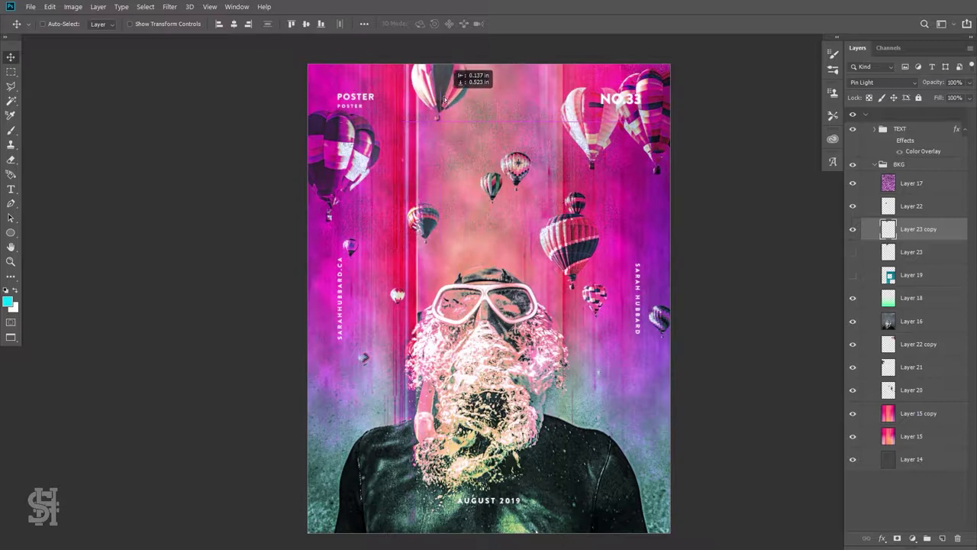
{"action": "left_click_drag", "start_coordinate": [853, 229], "coordinate": [853, 252]}
{"action": "left_click", "coordinate": [911, 252]}
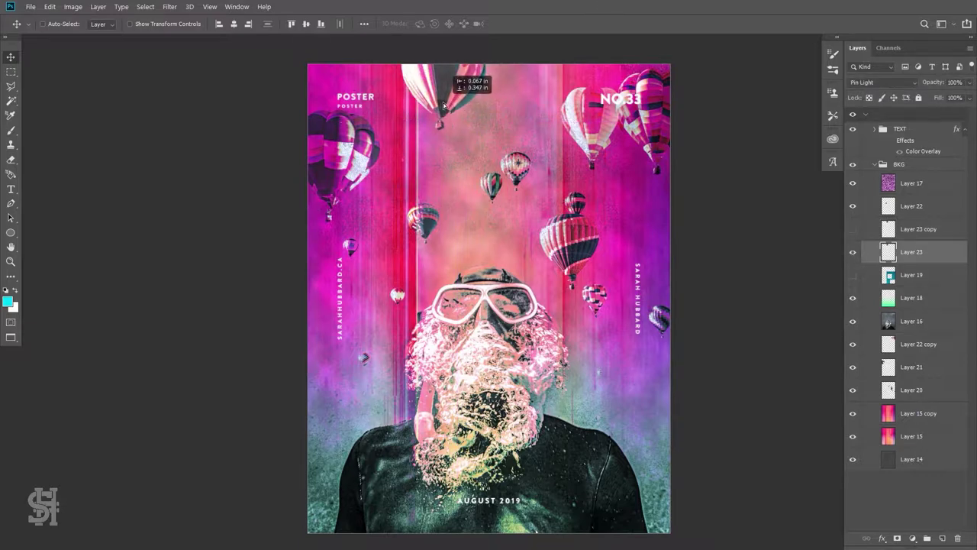
{"action": "left_click_drag", "start_coordinate": [450, 89], "coordinate": [441, 100]}
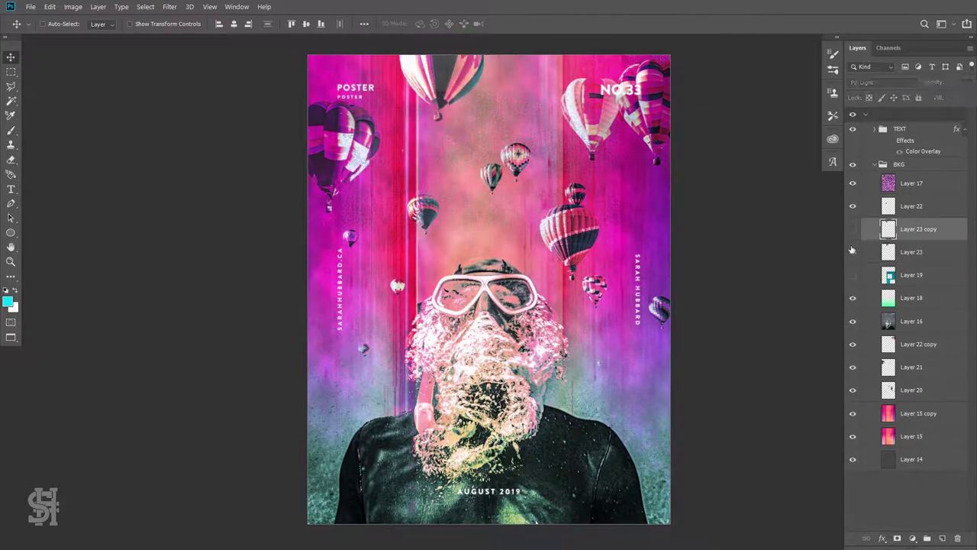
- Move the small balloon copy to the lower right and drop Layers 23 and 22 below Layer 16
{"action": "left_click", "coordinate": [853, 229]}
{"action": "left_click", "coordinate": [911, 230]}
{"action": "mouse_move", "coordinate": [548, 293]}
{"action": "left_mouse_down"}
{"action": "mouse_move", "coordinate": [648, 402]}
{"action": "mouse_move", "coordinate": [640, 406]}
{"action": "left_mouse_up"}
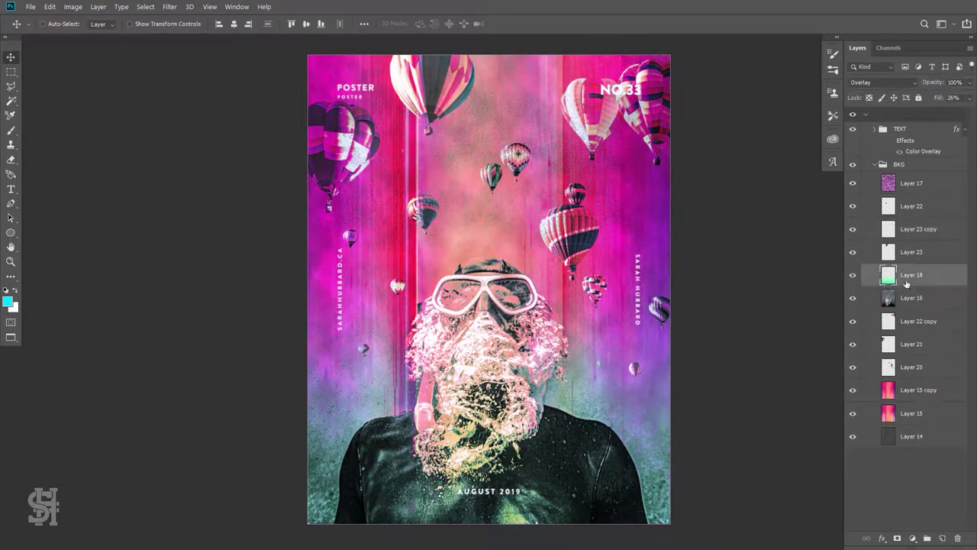
{"action": "left_click_drag", "start_coordinate": [911, 252], "coordinate": [909, 309]}
{"action": "left_click_drag", "start_coordinate": [908, 206], "coordinate": [916, 354]}
- Copy the small balloon left of the goggles from Layer 20 to a new layer and reposition it
{"action": "left_click", "coordinate": [911, 368]}
{"action": "left_click", "coordinate": [11, 71]}
{"action": "left_click_drag", "start_coordinate": [374, 265], "coordinate": [413, 297]}
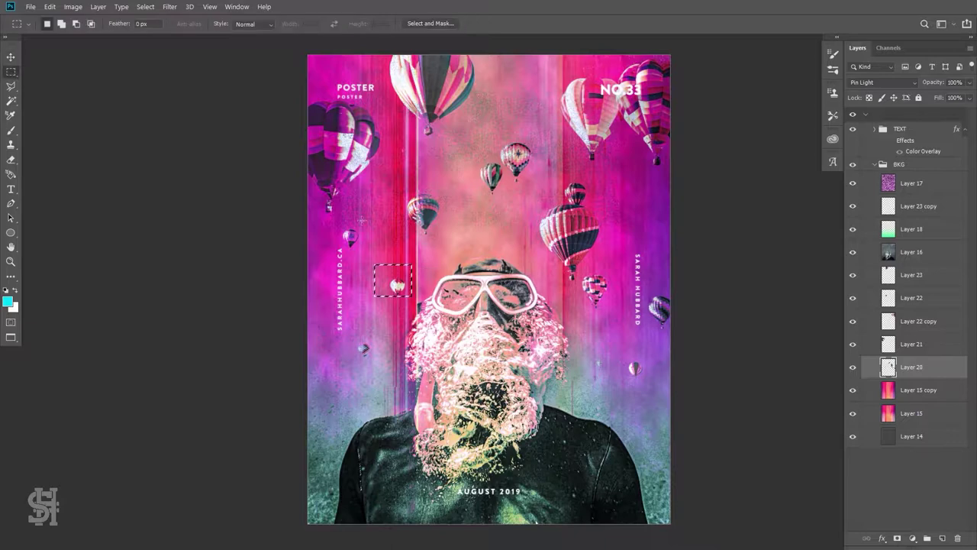
{"action": "key", "text": "ctrl+j"}
{"action": "key", "text": "v"}
{"action": "left_click_drag", "start_coordinate": [490, 258], "coordinate": [599, 405]}
{"action": "left_click_drag", "start_coordinate": [341, 415], "coordinate": [351, 379]}
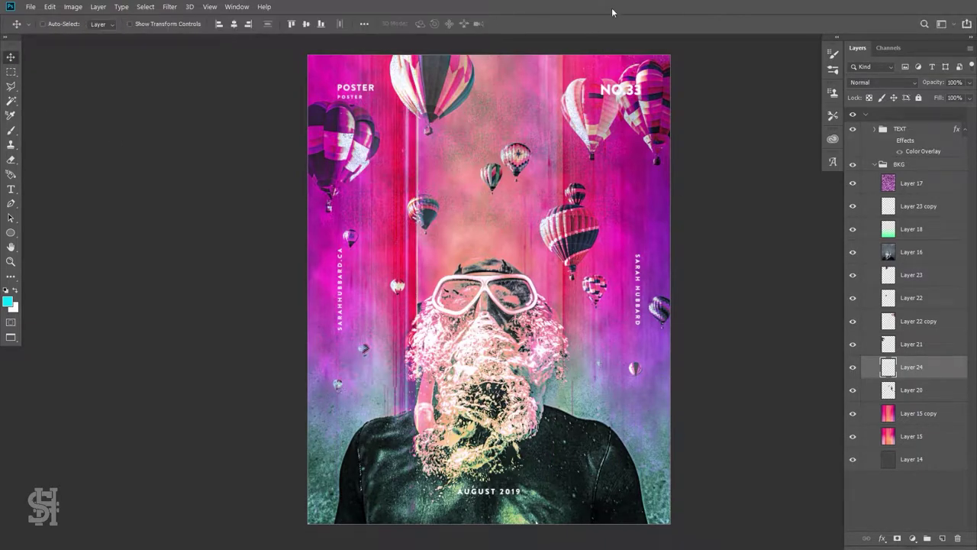
{"action": "mouse_move", "coordinate": [643, 123]}
{"action": "left_mouse_down"}
{"action": "mouse_move", "coordinate": [646, 135]}
{"action": "mouse_move", "coordinate": [636, 111]}
{"action": "left_mouse_up"}
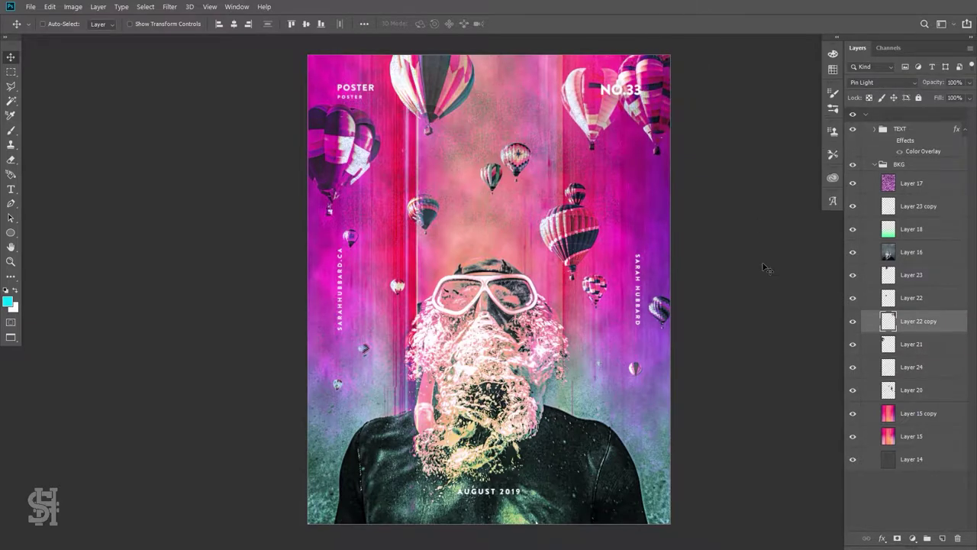
- Apply the Camera Raw filter to the diver photo layer
{"action": "left_click", "coordinate": [911, 252]}
{"action": "left_click", "coordinate": [170, 6]}
{"action": "left_click", "coordinate": [206, 44]}
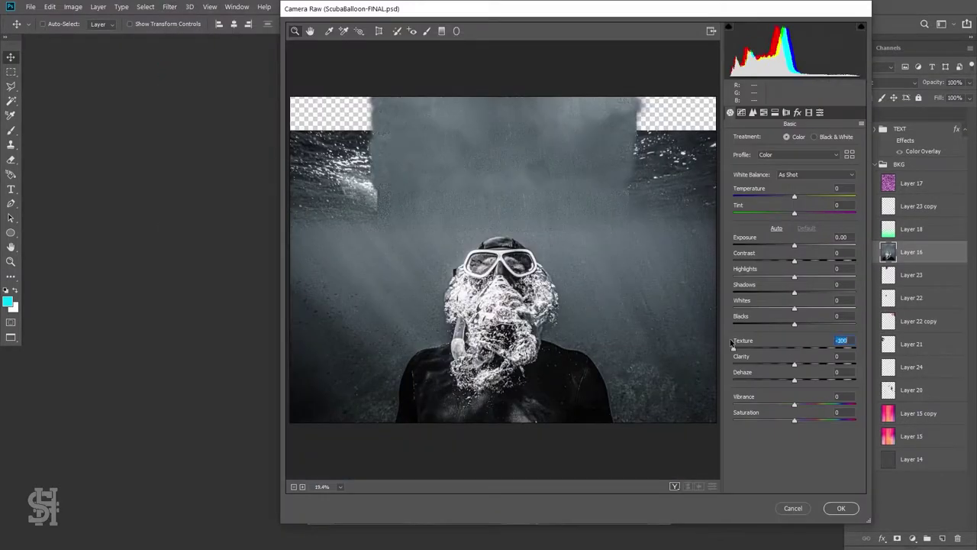
{"action": "key", "text": "Return"}
- Duplicate green gradient Layer 18, flip the copy, and move it to the top
{"action": "right_click", "coordinate": [913, 229]}
{"action": "left_click", "coordinate": [840, 130]}
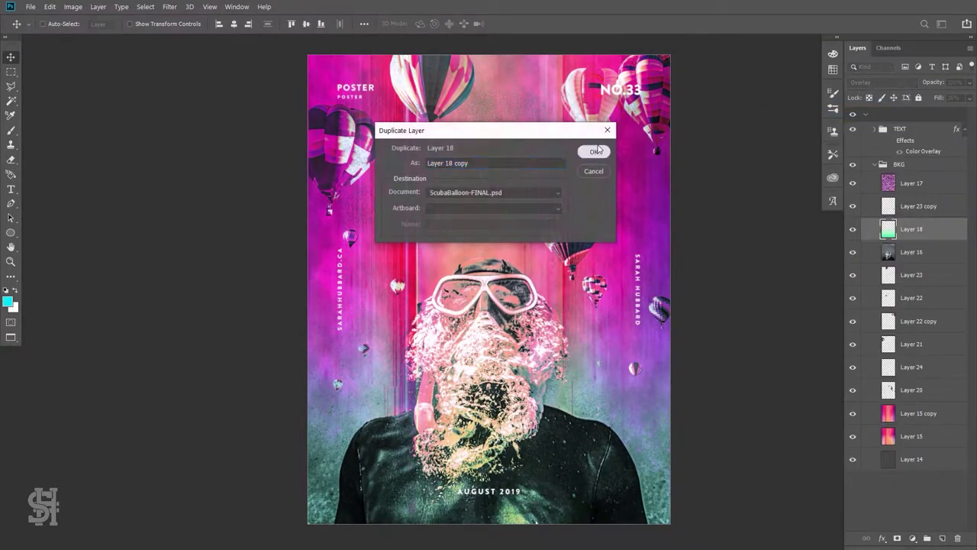
{"action": "key", "text": "Return"}
{"action": "left_click", "coordinate": [50, 6]}
{"action": "left_click", "coordinate": [229, 373]}
{"action": "left_click_drag", "start_coordinate": [506, 424], "coordinate": [506, 102]}
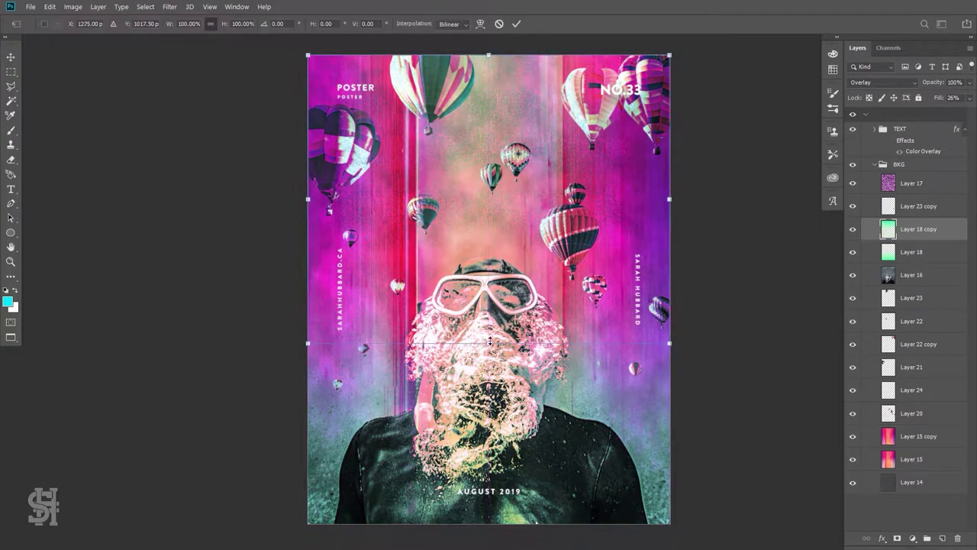
- Shift the copy's hue to orange-red, blend it with Soft Light, and stretch it taller
{"action": "left_click", "coordinate": [74, 6]}
{"action": "mouse_move", "coordinate": [92, 84]}
{"action": "left_click", "coordinate": [207, 89]}
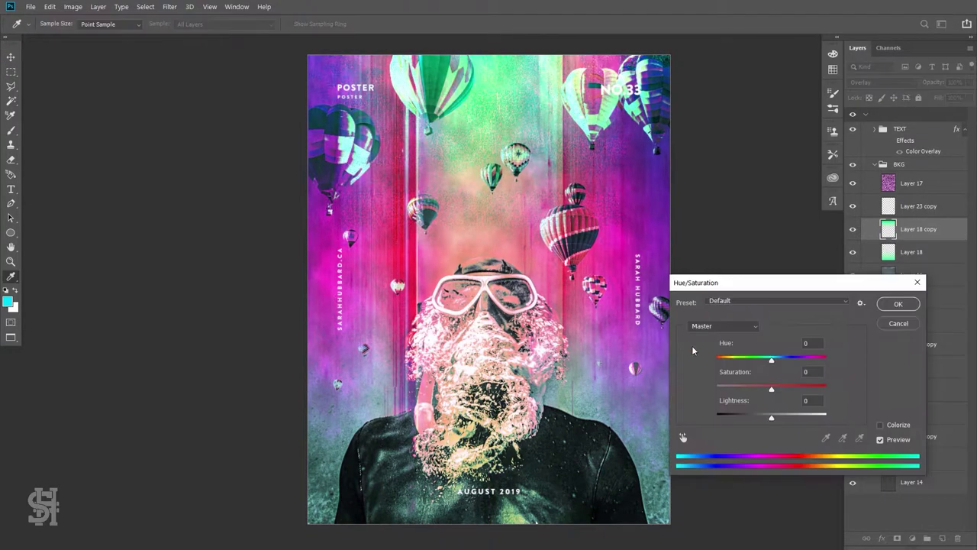
{"action": "left_click_drag", "start_coordinate": [786, 356], "coordinate": [752, 356]}
{"action": "key", "text": "Return"}
{"action": "left_click", "coordinate": [882, 82]}
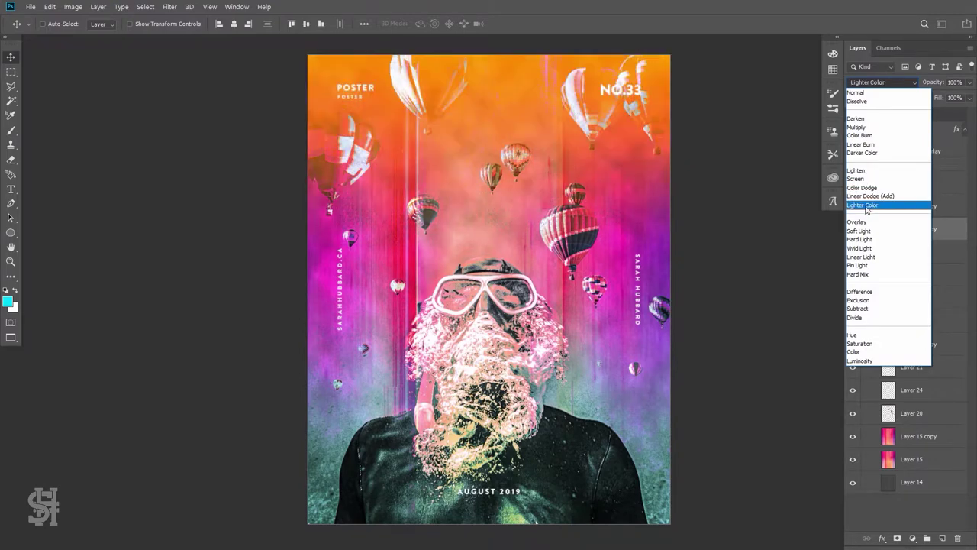
{"action": "left_click", "coordinate": [859, 231]}
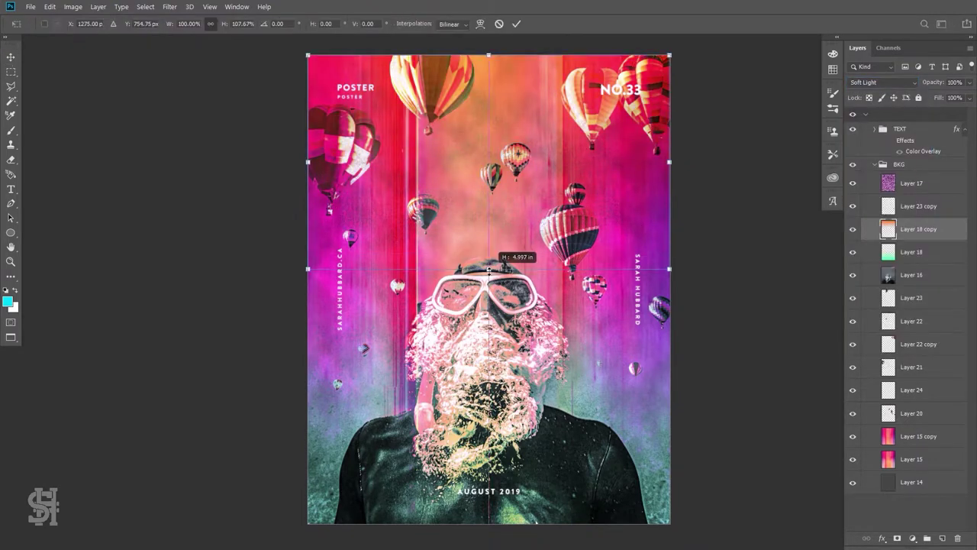
{"action": "left_click_drag", "start_coordinate": [970, 98], "coordinate": [920, 113]}
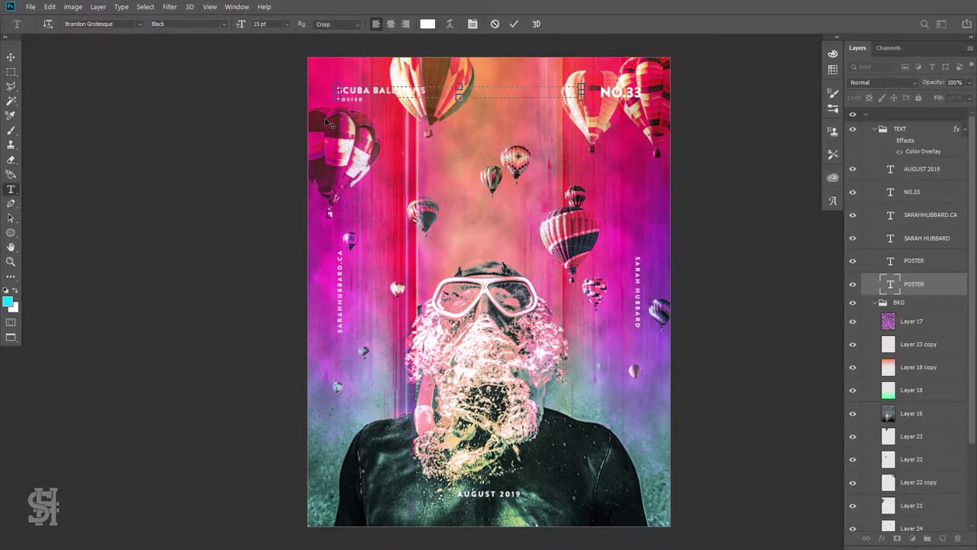
- Commit the title text edit, inspect Layer 23's transform options unchanged, then select Layer 15 copy
{"action": "left_click", "coordinate": [347, 98]}
{"action": "left_click", "coordinate": [11, 56]}
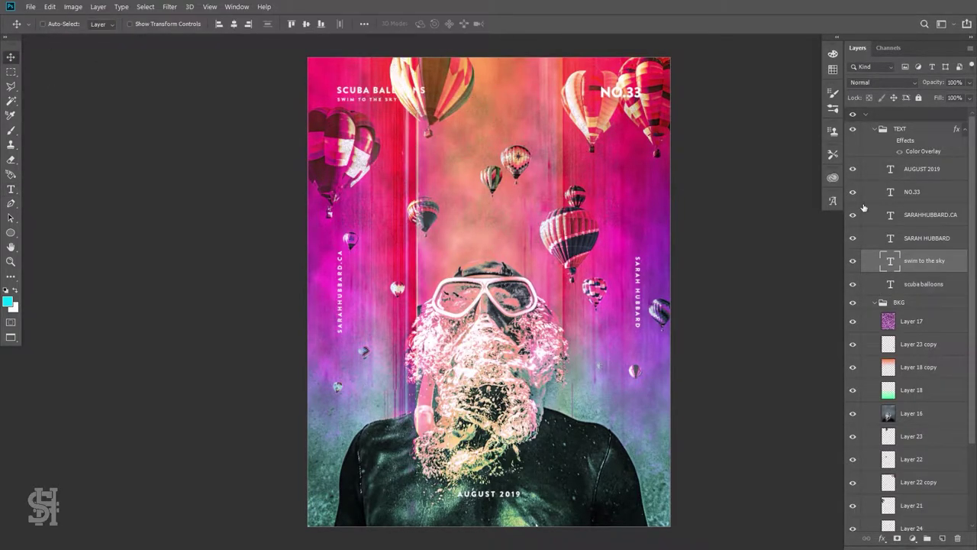
{"action": "left_click", "coordinate": [874, 129]}
{"action": "left_click", "coordinate": [909, 297]}
{"action": "left_click", "coordinate": [49, 6]}
{"action": "left_click", "coordinate": [455, 87]}
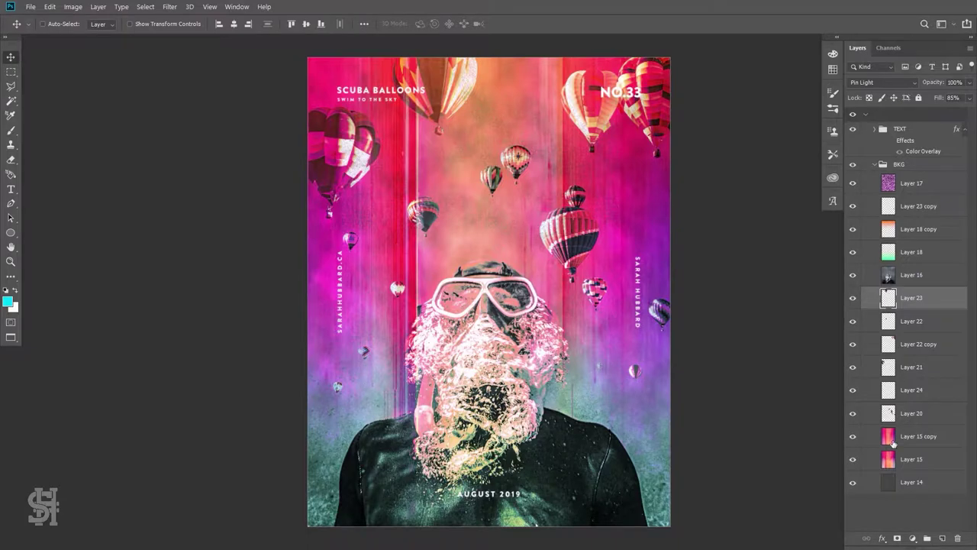
{"action": "left_click", "coordinate": [892, 441]}
- Copy the right half of the streak background to a new layer and flip it horizontally
{"action": "key", "text": "m"}
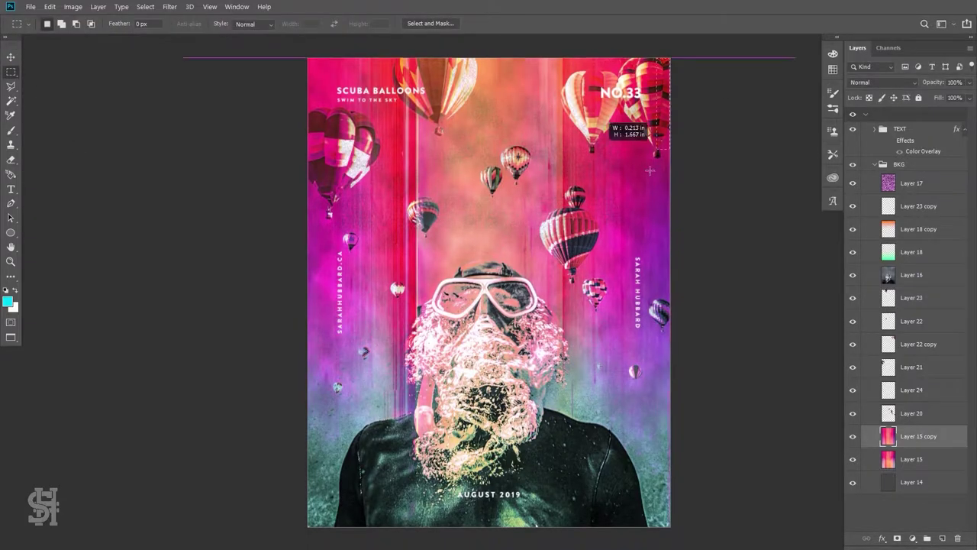
{"action": "key", "text": "ctrl+semicolon"}
{"action": "left_click_drag", "start_coordinate": [670, 63], "coordinate": [489, 531]}
{"action": "key", "text": "ctrl+j"}
{"action": "left_click", "coordinate": [49, 7]}
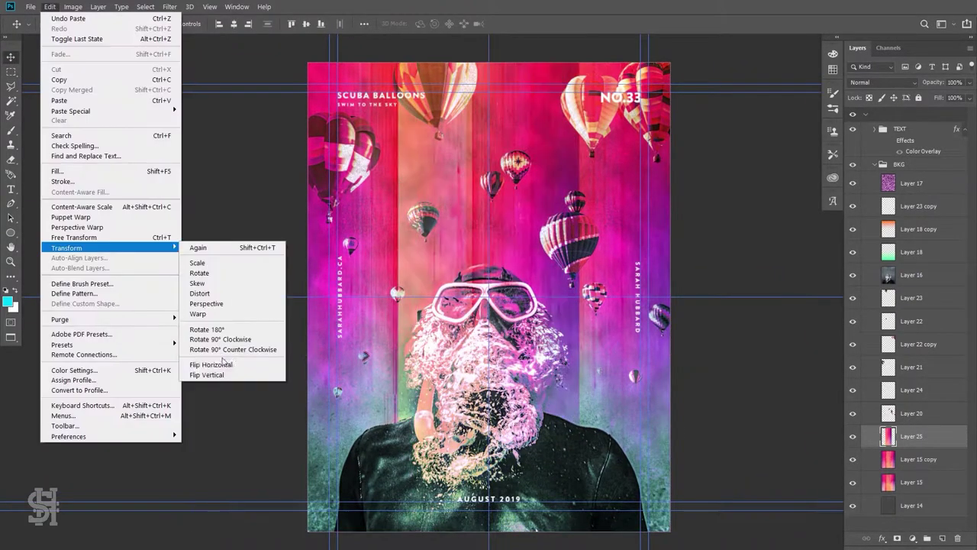
{"action": "left_click", "coordinate": [218, 375]}
- Compare layer visibility, then move the mirrored streaks straight down
{"action": "key", "text": "v"}
{"action": "left_click", "coordinate": [853, 458]}
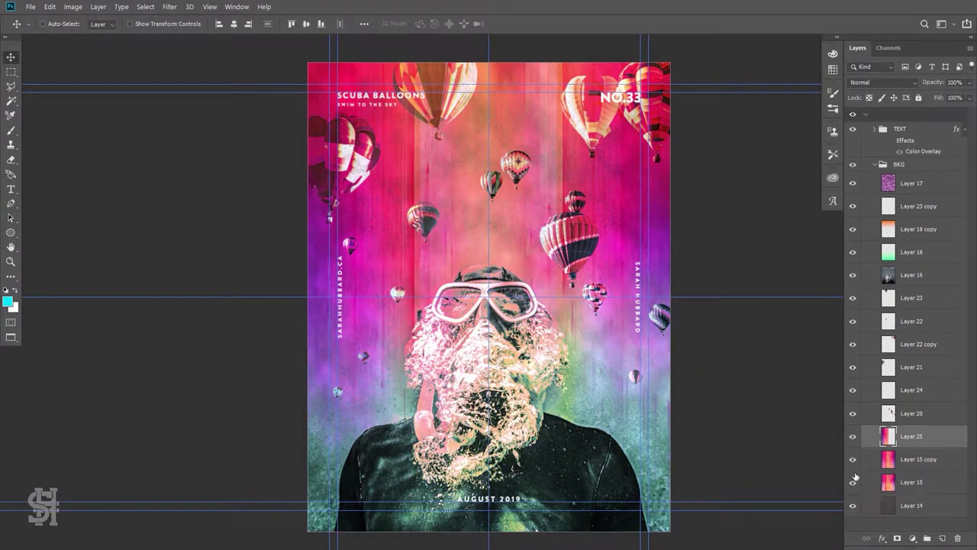
{"action": "left_click", "coordinate": [853, 482]}
{"action": "key", "text": "ctrl+semicolon"}
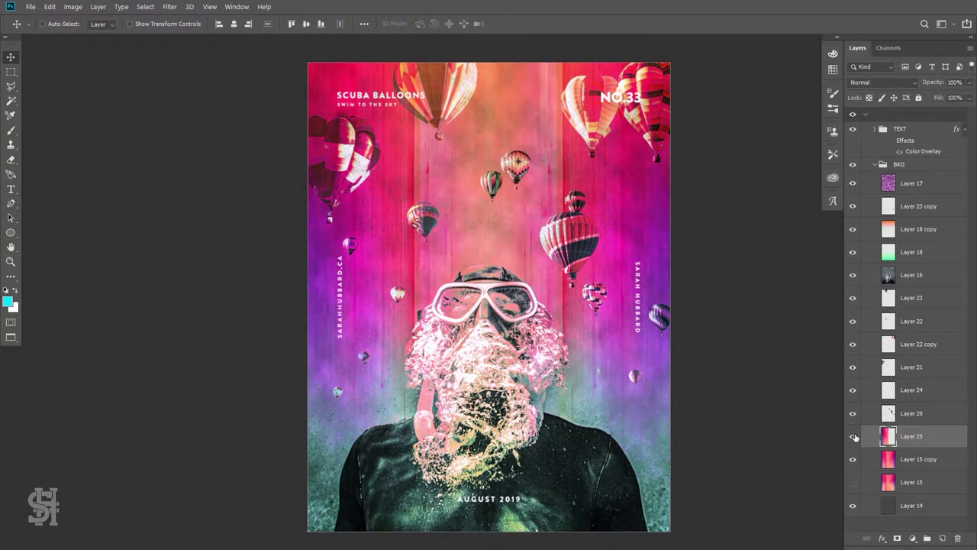
{"action": "left_click", "coordinate": [853, 436]}
{"action": "left_click", "coordinate": [853, 436]}
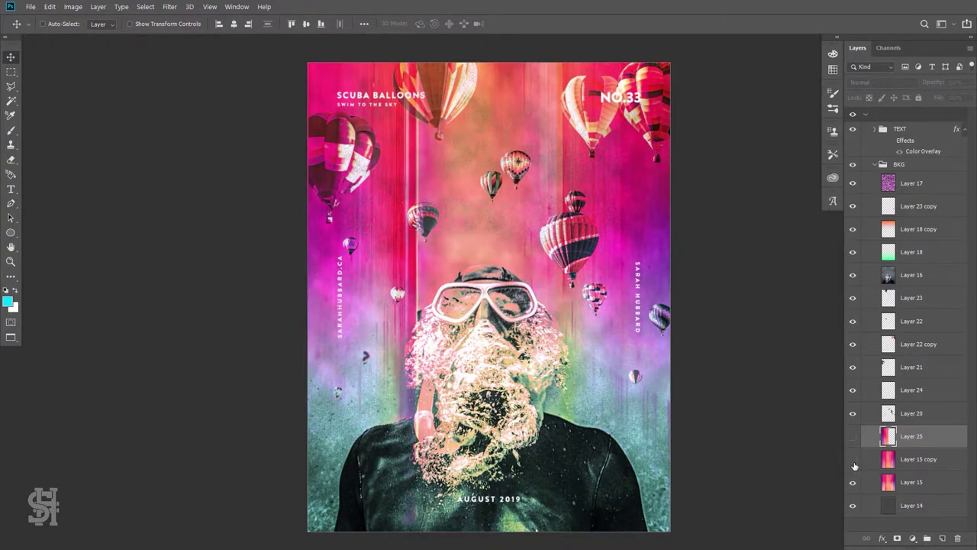
{"action": "mouse_move", "coordinate": [389, 91]}
{"action": "left_mouse_down"}
{"action": "mouse_move", "coordinate": [389, 176]}
{"action": "mouse_move", "coordinate": [578, 264]}
{"action": "mouse_move", "coordinate": [573, 302]}
{"action": "left_mouse_up"}
{"action": "key", "text": "alt+bracketleft"}
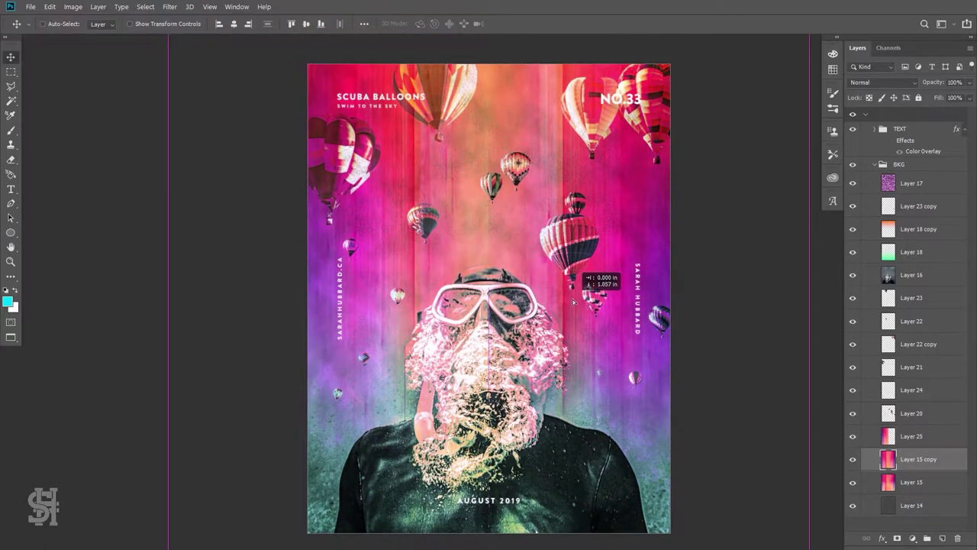